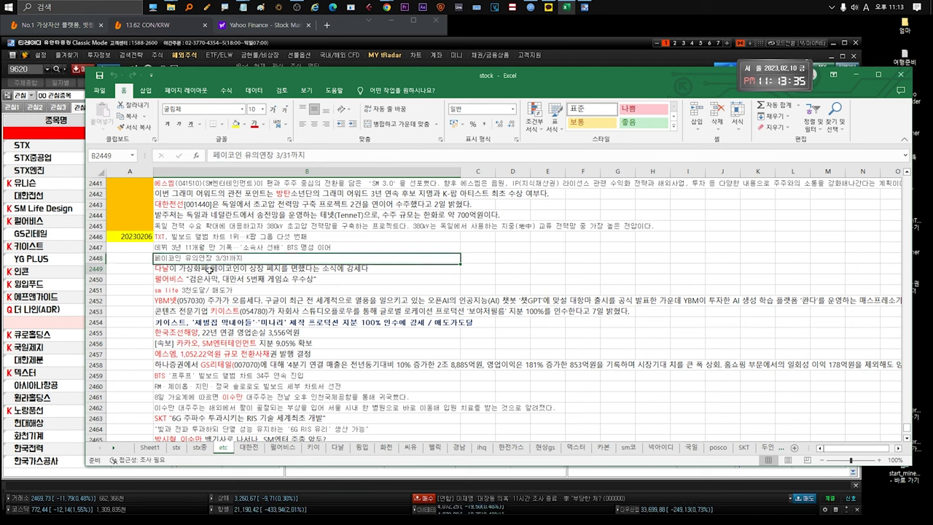
Step: Review the news notes in B2449 to B2452 on Danal's Paycoin, Pearl Abyss, SM Life and YBM넷
click(210, 270)
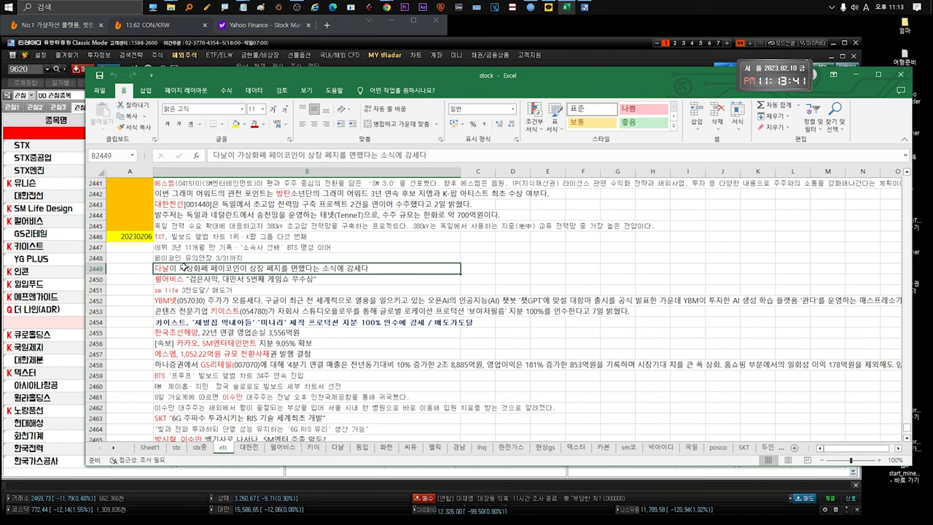
click(191, 278)
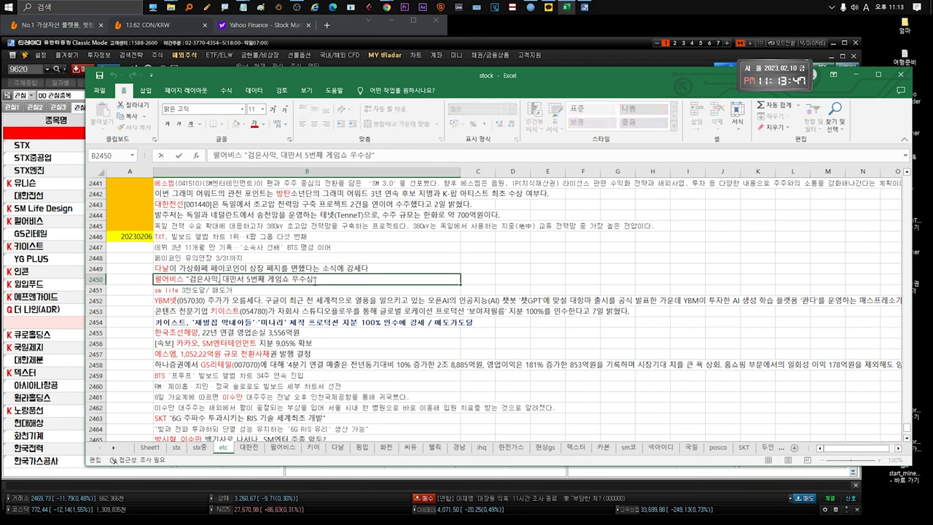
double_click(221, 279)
drag(186, 279, 155, 279)
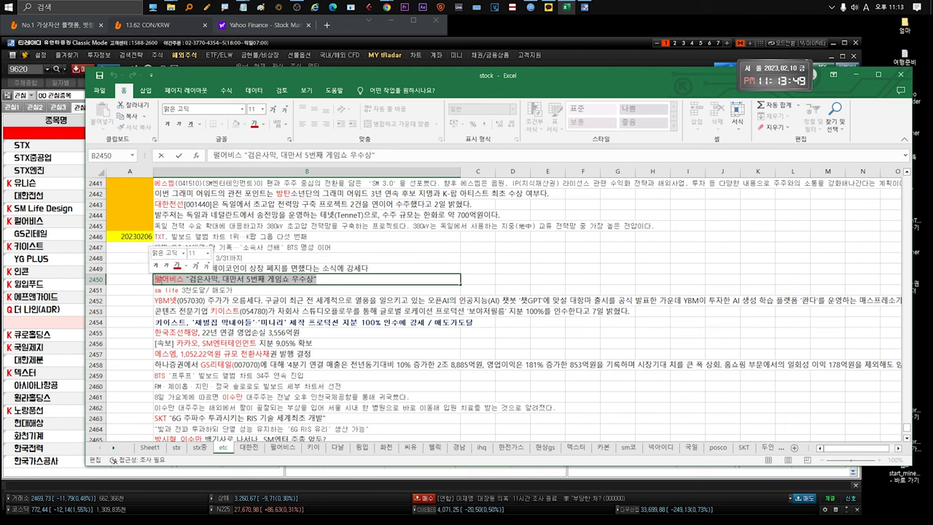
key(Return)
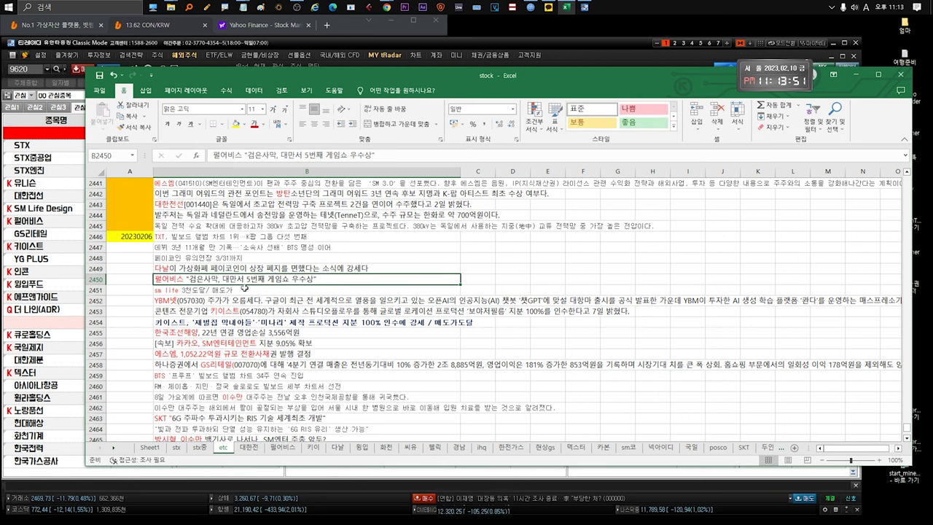
click(242, 289)
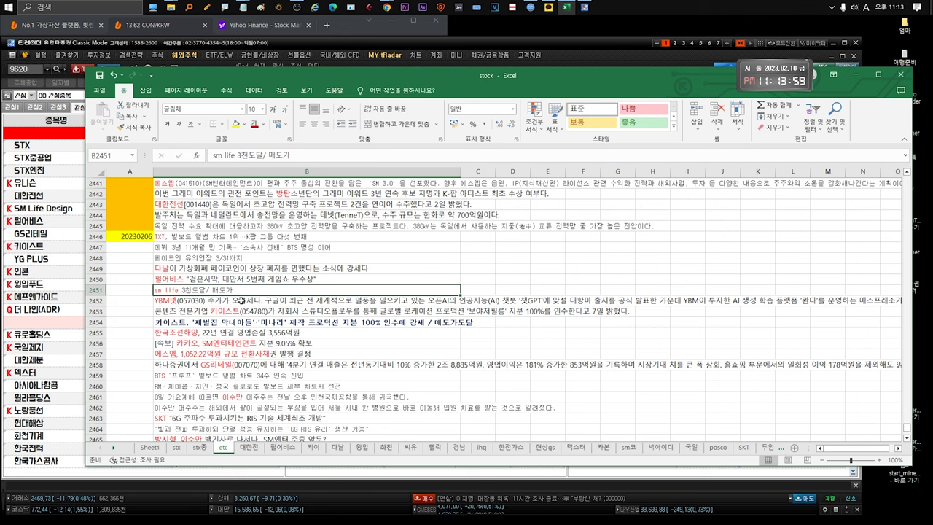
click(241, 300)
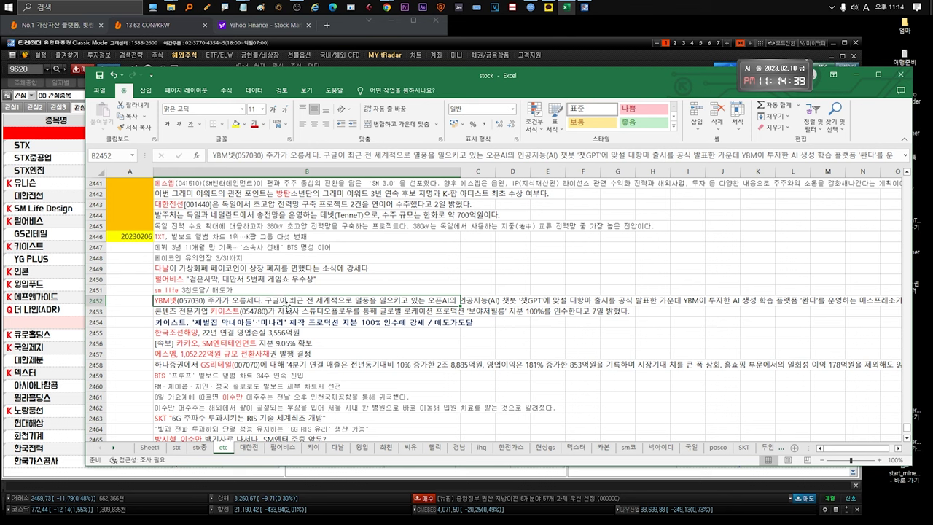
Step: Review the notes in B2453 to B2457 on Keyeast's acquisition, 한국조선해양's annual result, Kakao's SM stake and SM's convertible bonds
click(285, 314)
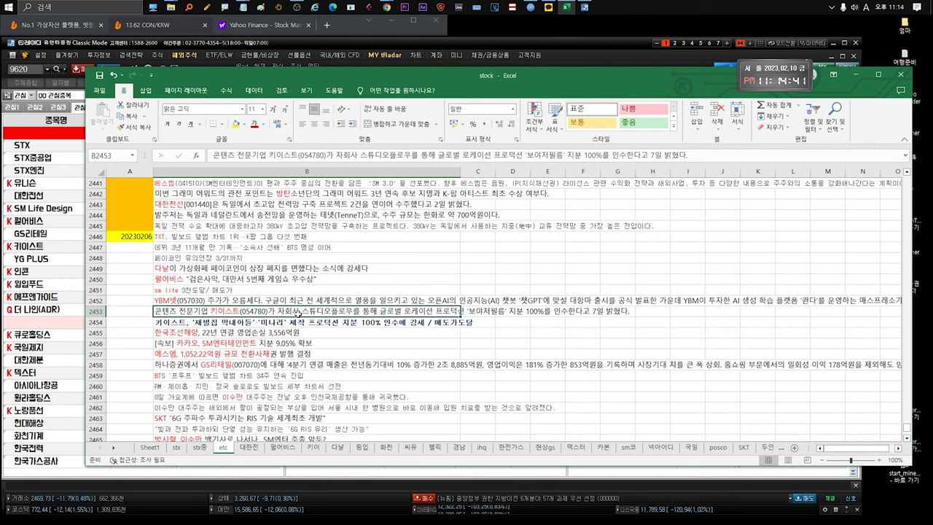
click(281, 323)
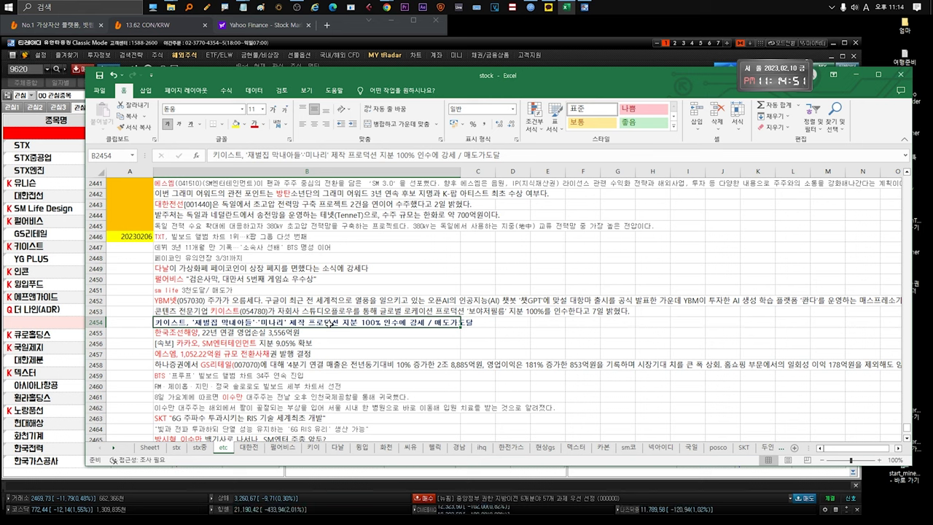
click(185, 333)
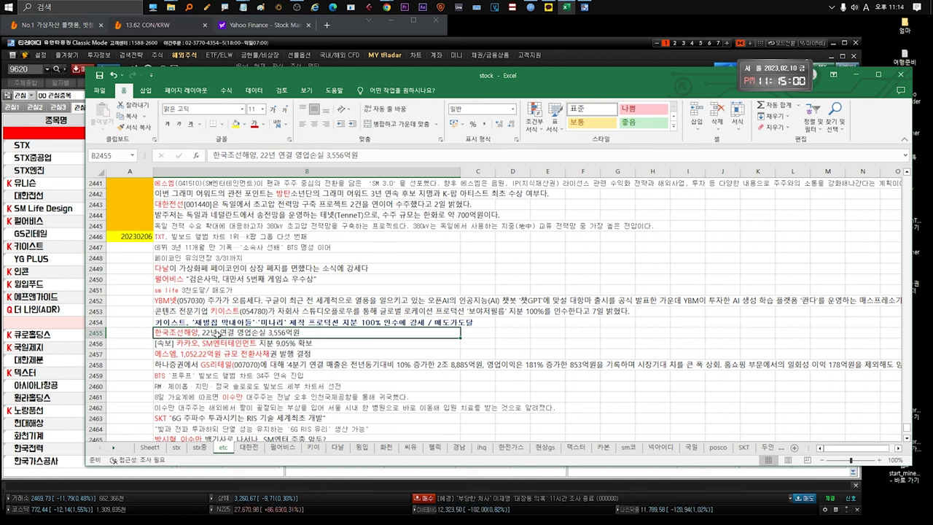
double_click(290, 333)
drag(300, 333, 155, 333)
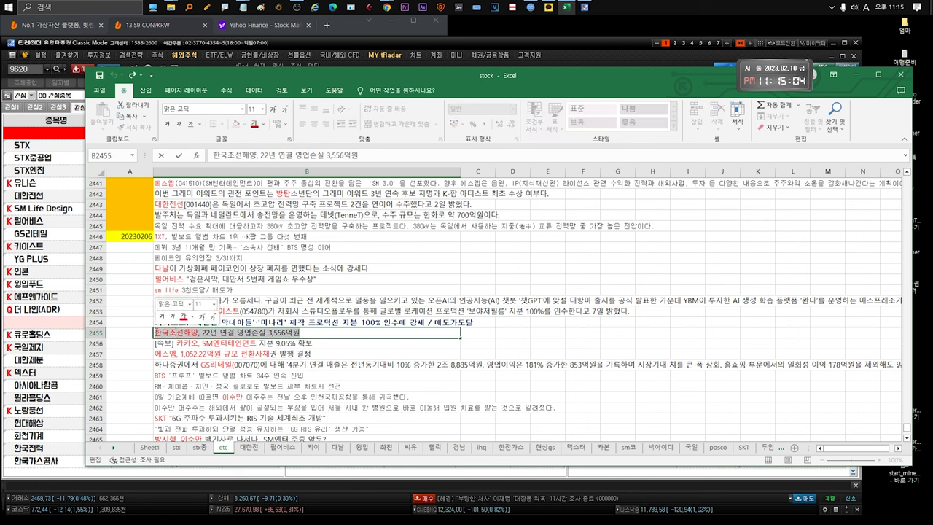
key(Return)
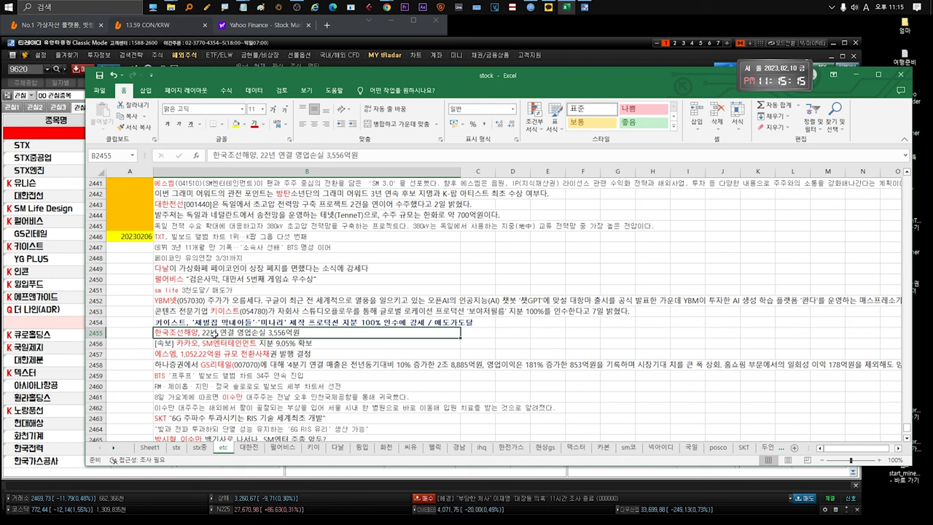
click(211, 340)
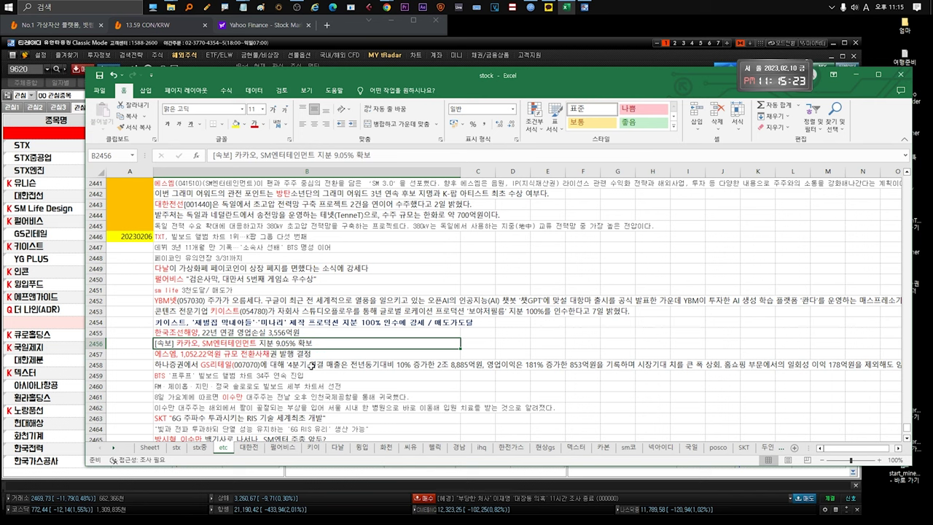
click(272, 353)
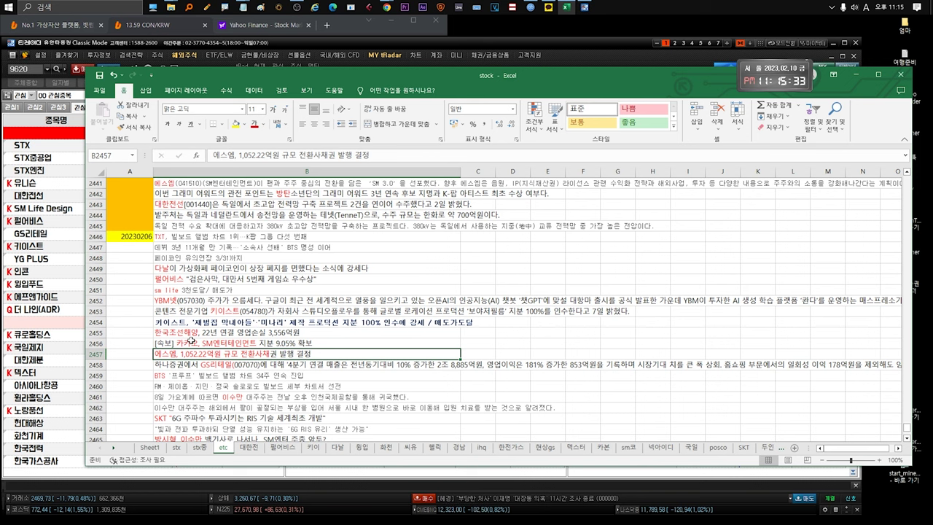
Step: Read through the notes in B2459 to B2465 on the BTS chart rankings and SM Entertainment's largest shareholder
scroll(203, 386, down, 1)
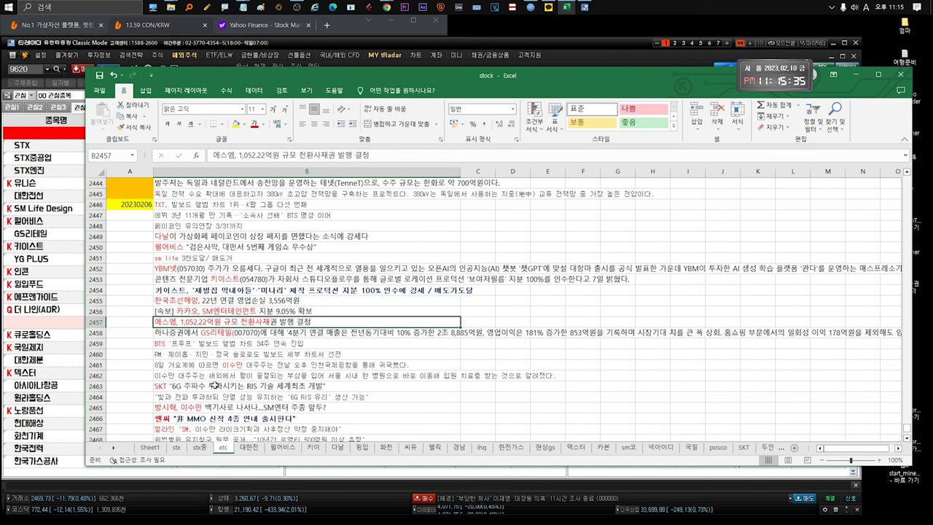
click(211, 375)
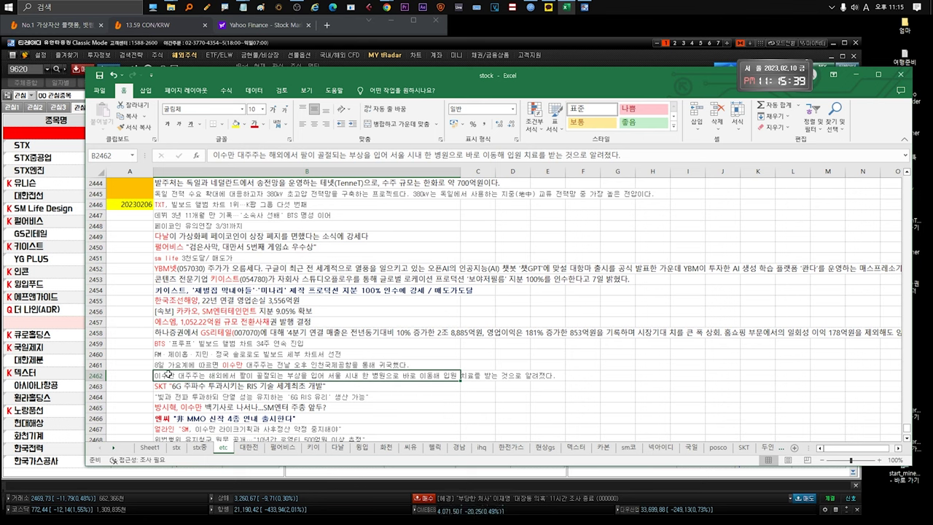
scroll(178, 371, down, 1)
click(192, 374)
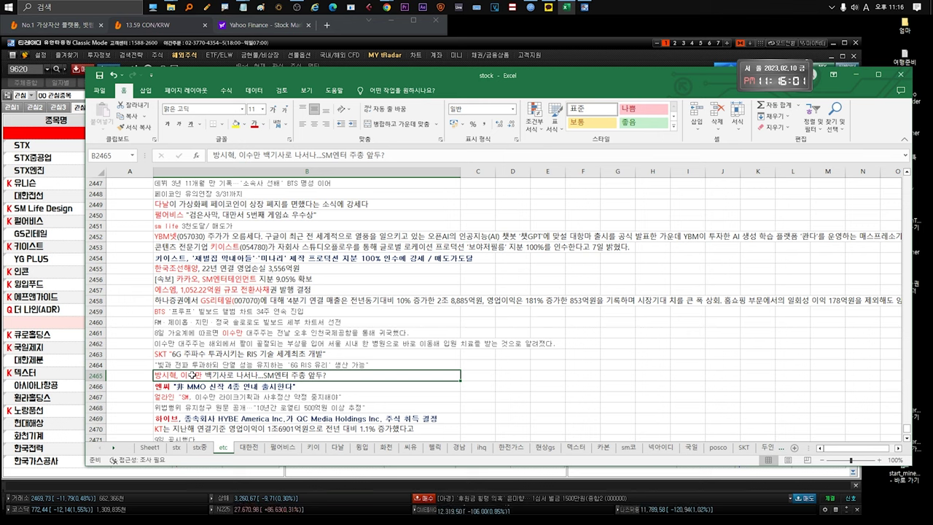
click(191, 393)
click(209, 316)
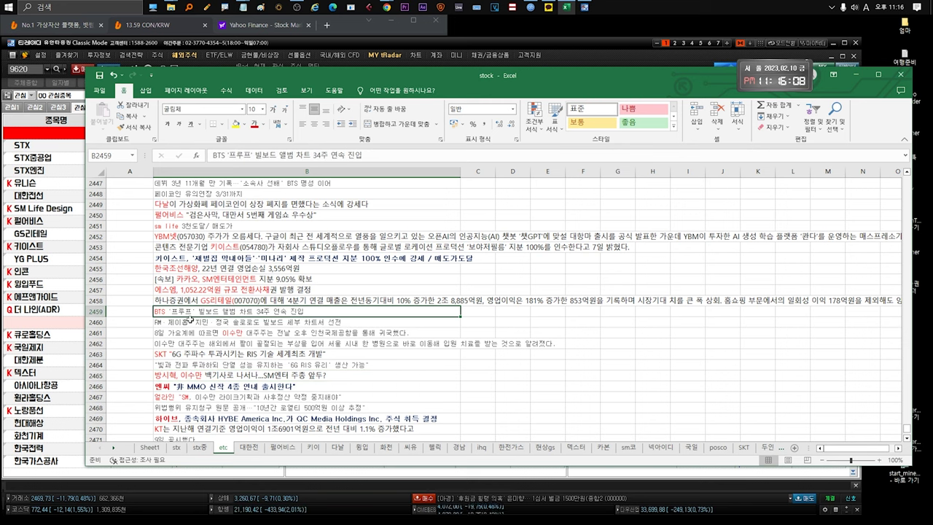
click(200, 329)
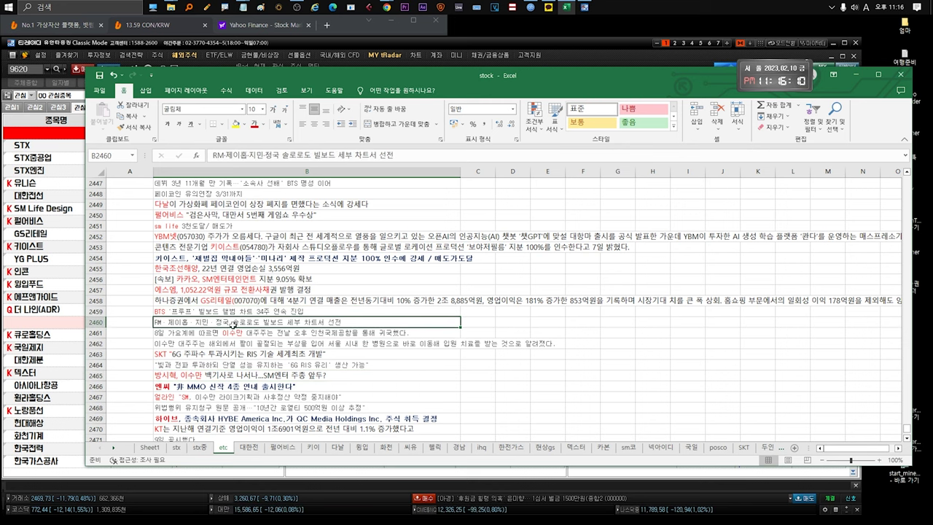
key(Down)
key(Up)
key(Up)
key(Down)
click(241, 341)
Step: Examine the notes in B2463 and B2464 on SKT's 6G RIS technology and 6G RIS glass
scroll(231, 343, down, 1)
click(223, 323)
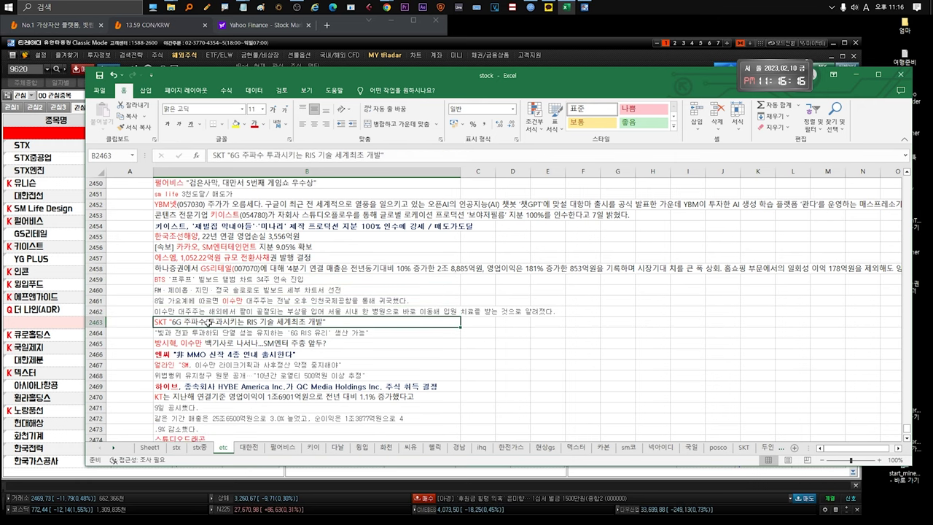
double_click(335, 322)
drag(335, 322, 178, 322)
click(239, 331)
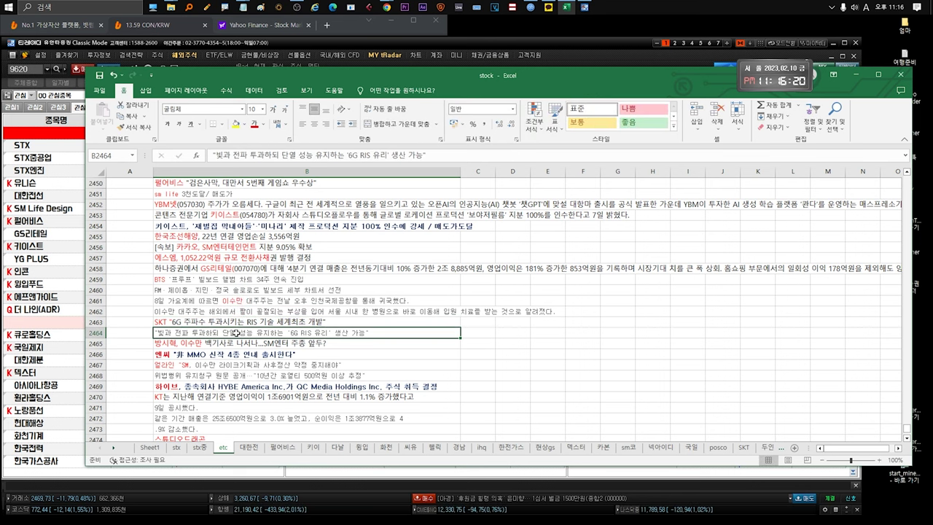
Step: Examine the KT annual results note in B2470:B2473 and the Studio Dragon results note in B2474:B2476
scroll(239, 331, down, 2)
click(202, 342)
drag(235, 333, 250, 368)
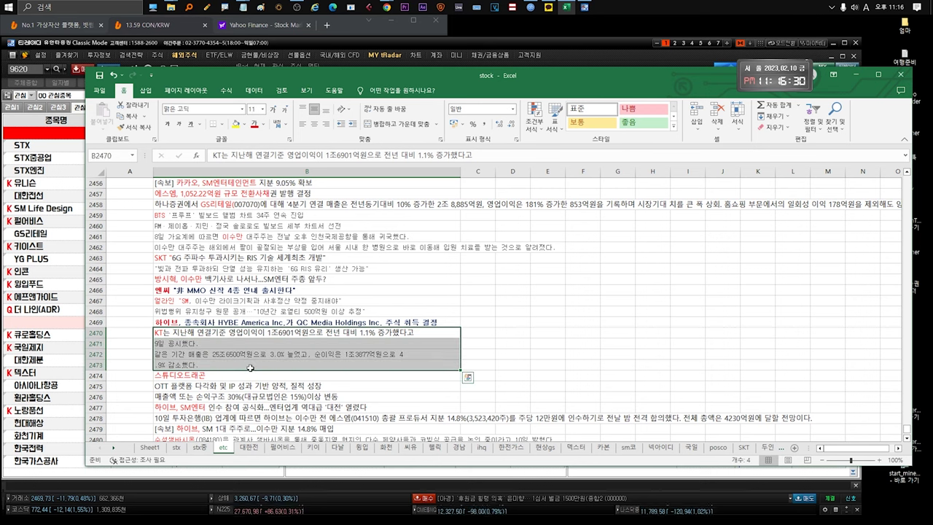
scroll(250, 368, down, 2)
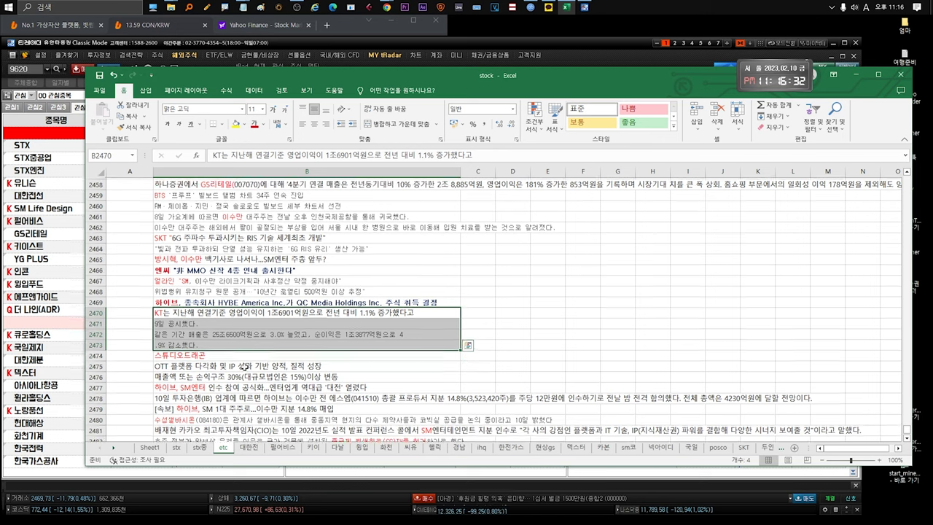
click(187, 313)
drag(237, 334, 204, 312)
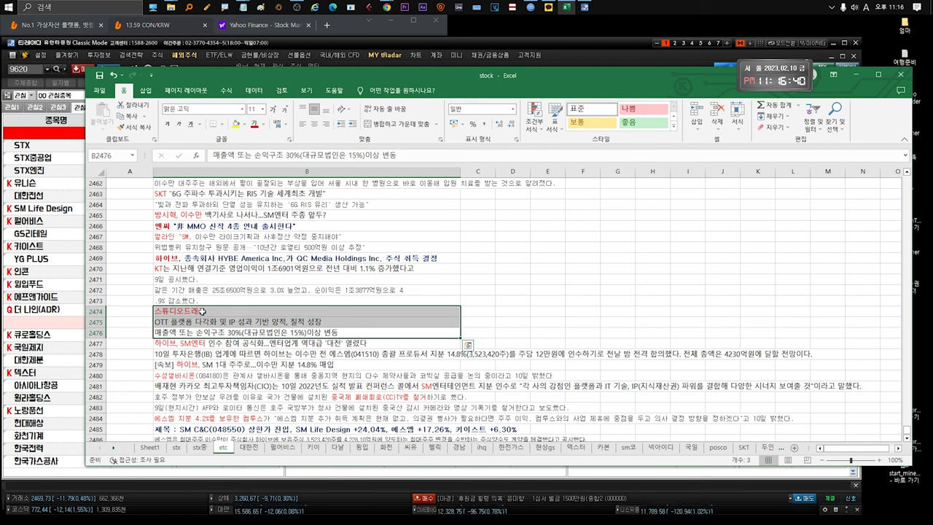
Step: Read the notes in B2477 to B2479 on HYBE's purchase of an SM Entertainment stake
click(228, 342)
scroll(227, 343, down, 1)
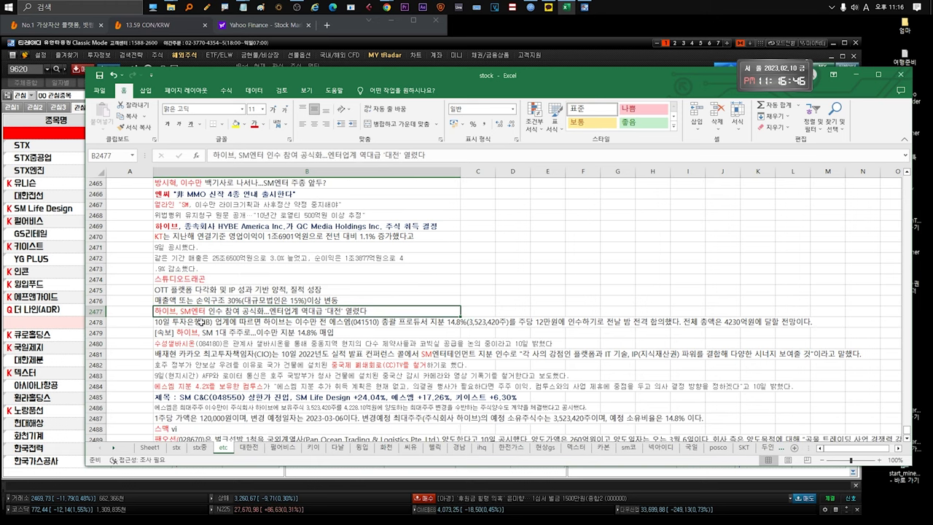
click(446, 322)
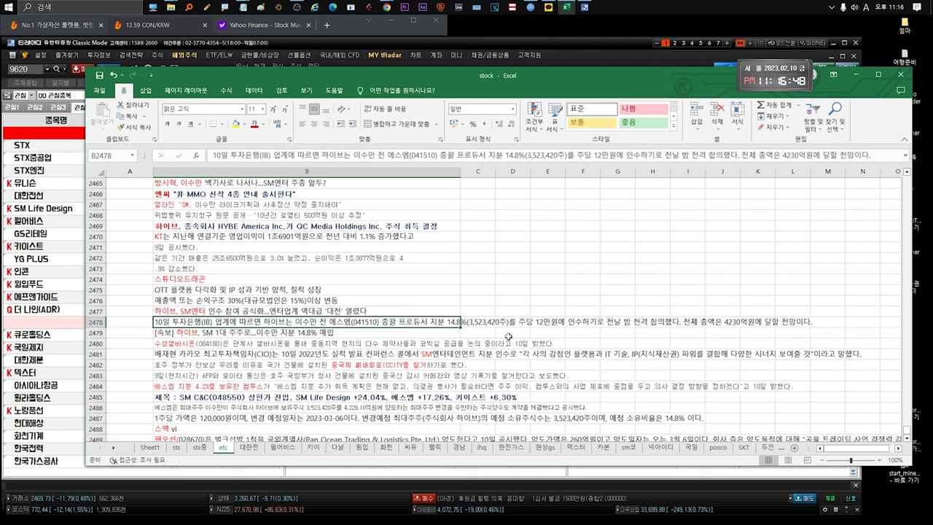
click(348, 332)
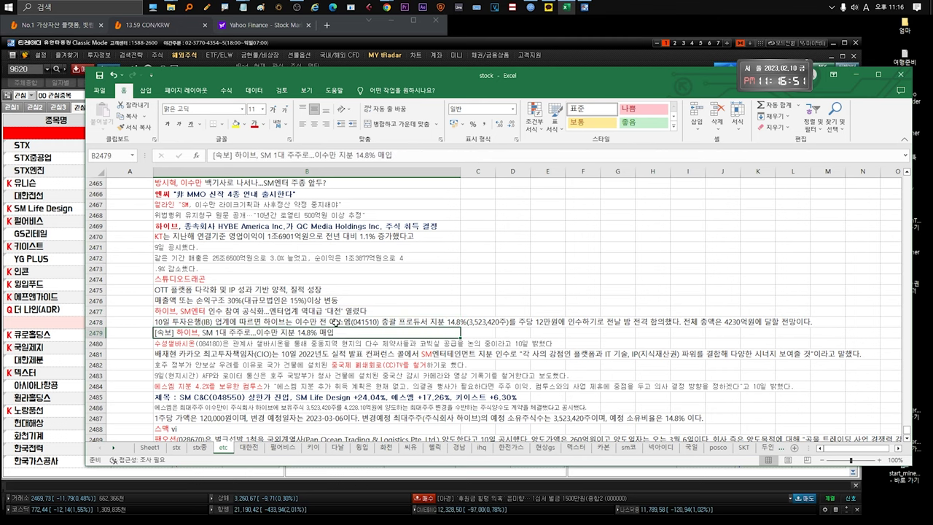
Step: Review the notes in B2480 to B2483 on 수성샐바시온, Kakao's SM investment comments and Australia's removal of Chinese CCTV
scroll(134, 269, down, 1)
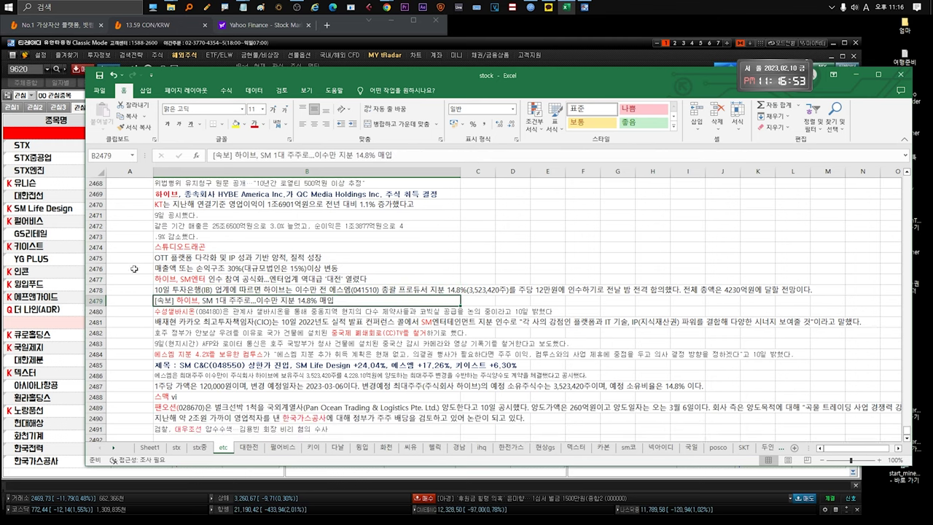
click(234, 323)
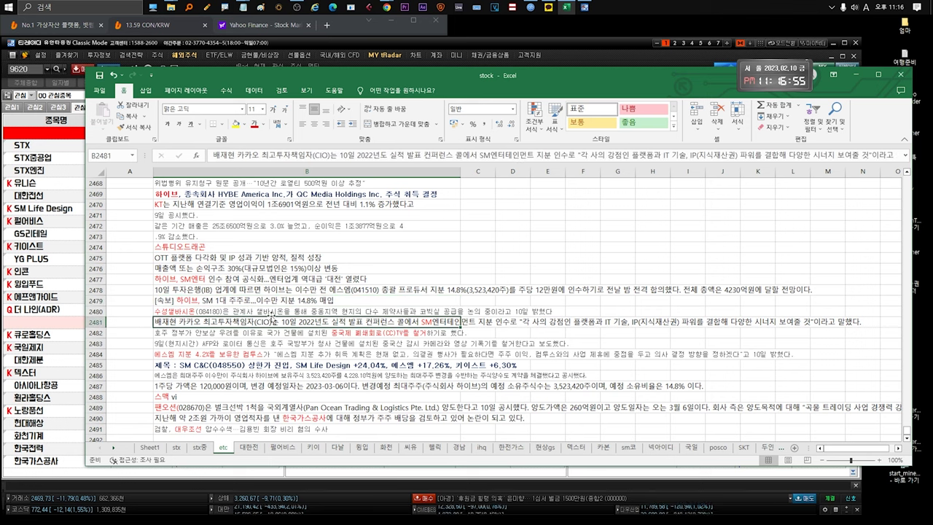
click(248, 311)
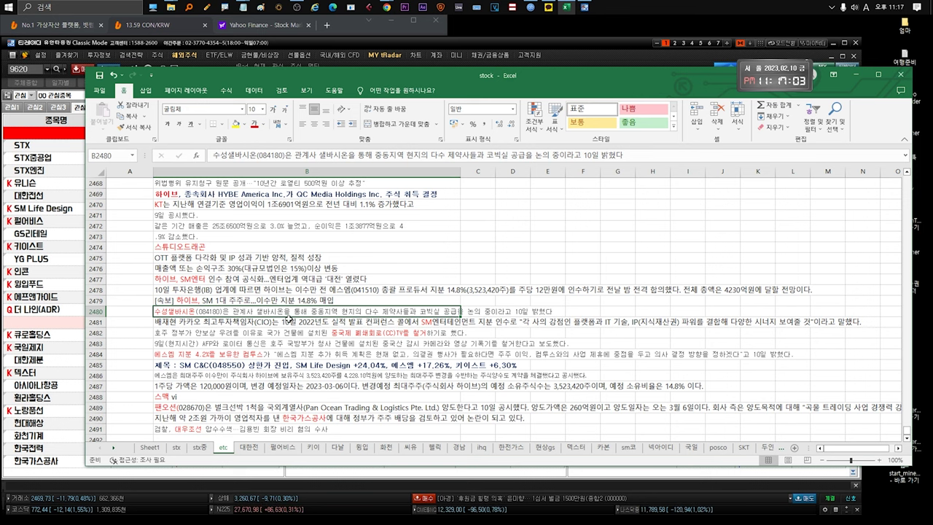
scroll(305, 306, down, 1)
click(302, 301)
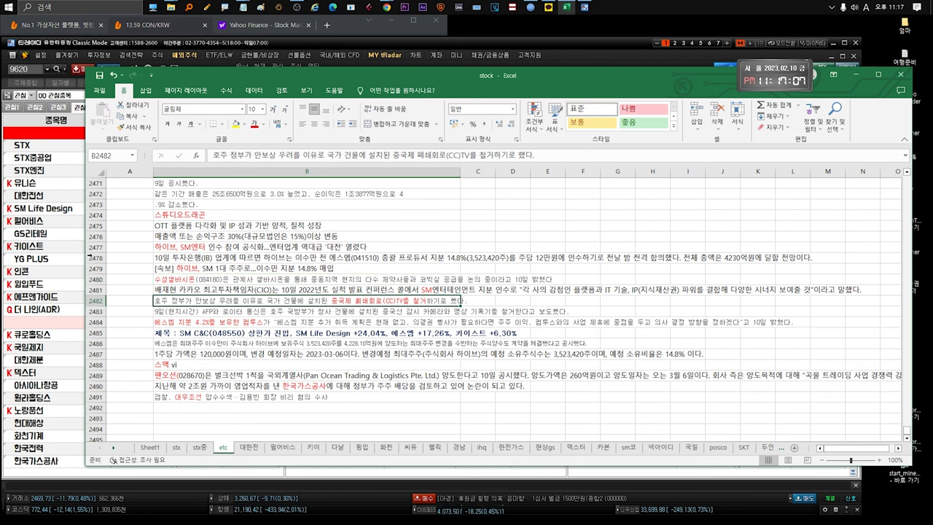
click(264, 315)
Step: Review the notes from B2484 to B2489 on Com2uS's SM stake, SM-related share prices, 스맥 vi and Pan Ocean
click(281, 322)
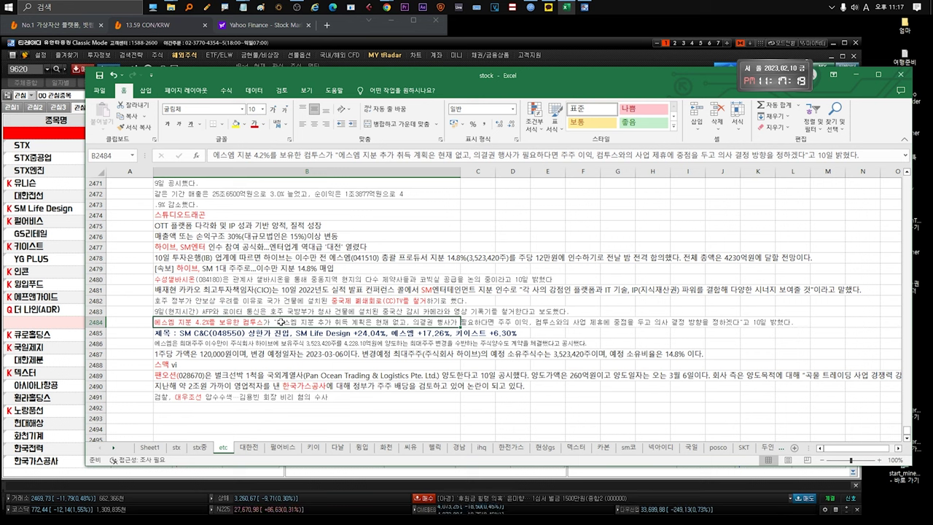
click(288, 333)
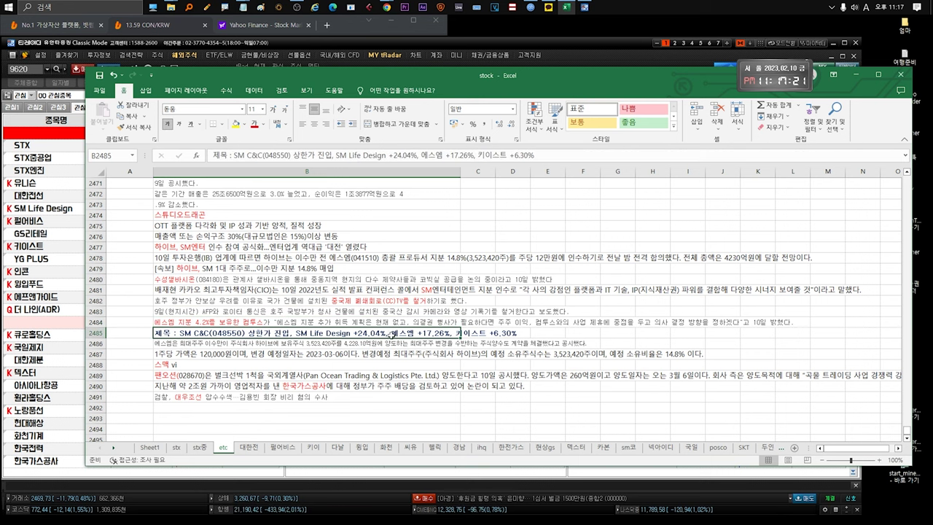
click(302, 358)
scroll(306, 365, down, 1)
click(173, 332)
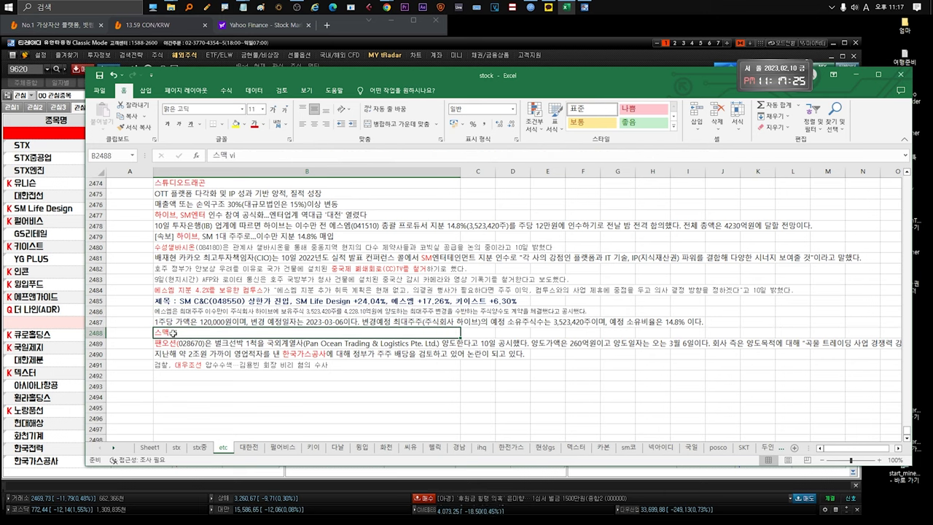
double_click(187, 332)
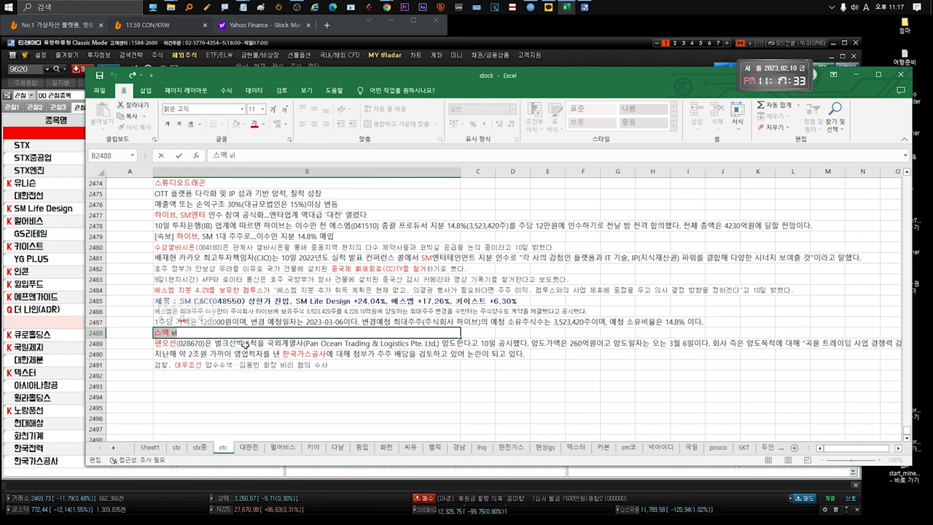
key(Return)
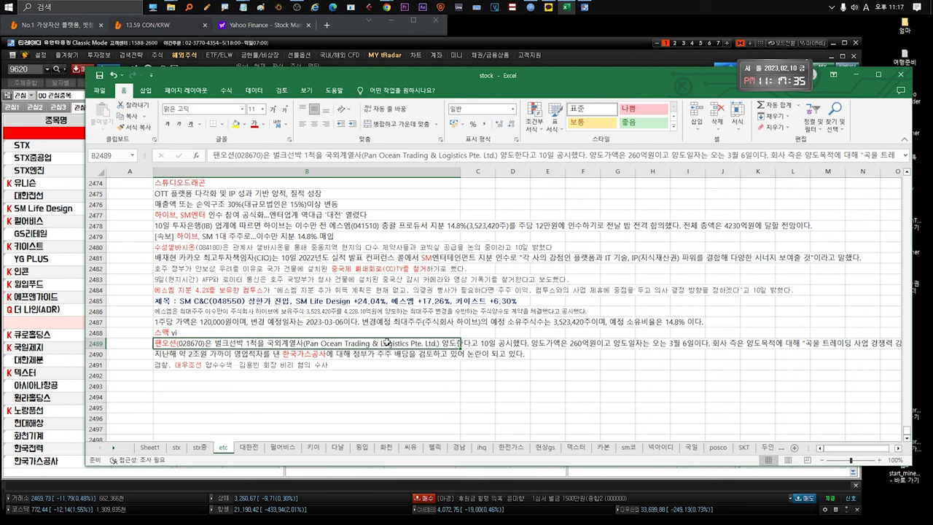
Step: Read the Pan Ocean bulk carrier sale note in B2489 and the 한국가스공사 dividend note in B2490
double_click(378, 344)
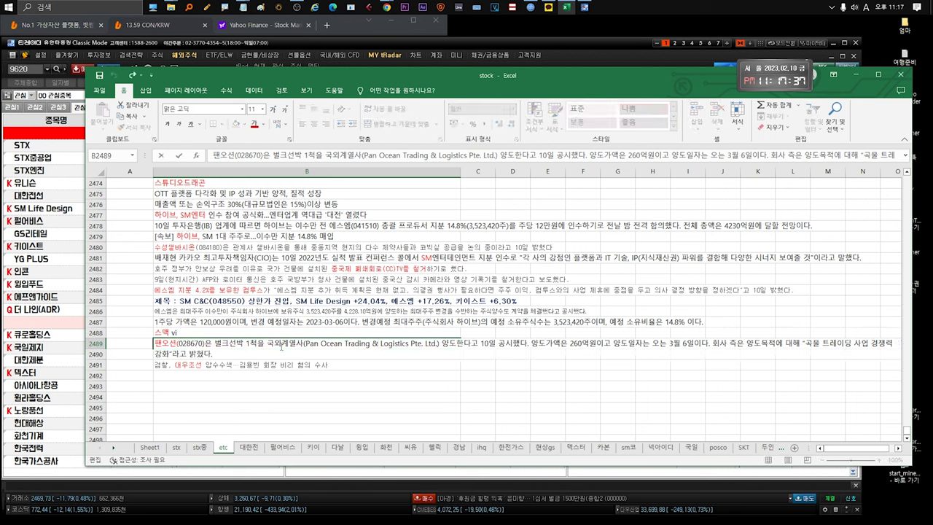
drag(539, 344, 603, 344)
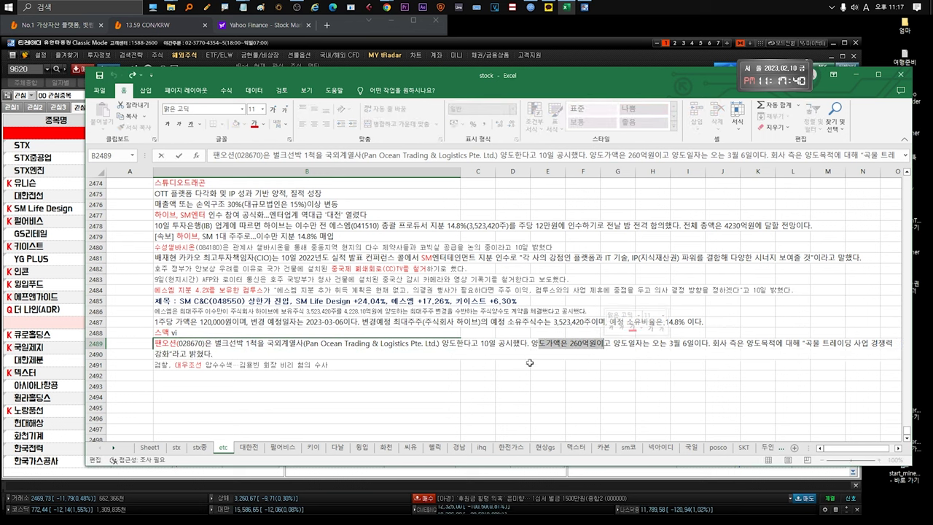
click(356, 372)
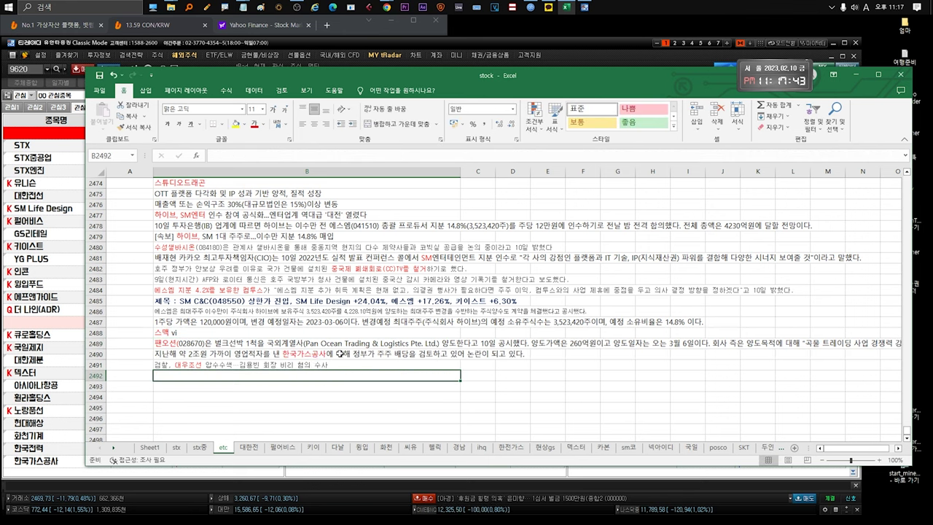
click(340, 353)
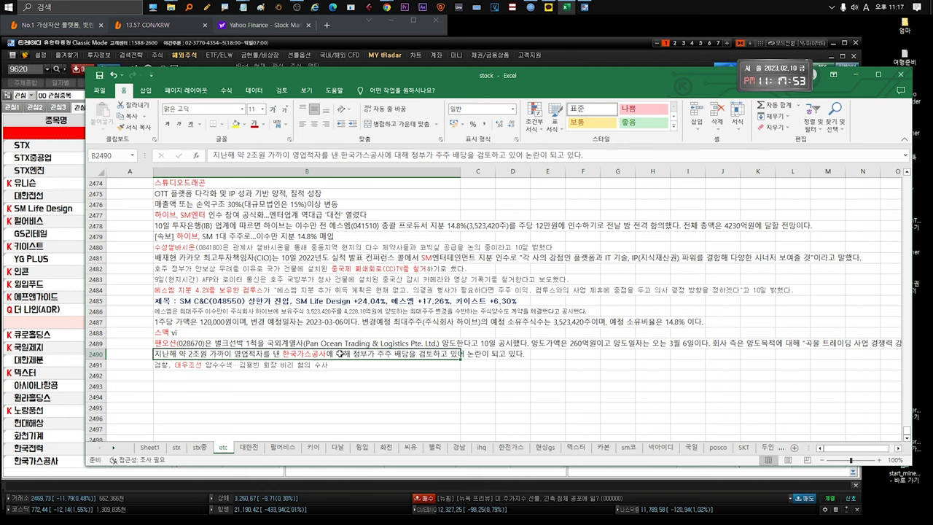
double_click(339, 353)
drag(385, 353, 248, 355)
Step: Examine the note in B2491 on the prosecution's search of 대우조선
click(234, 365)
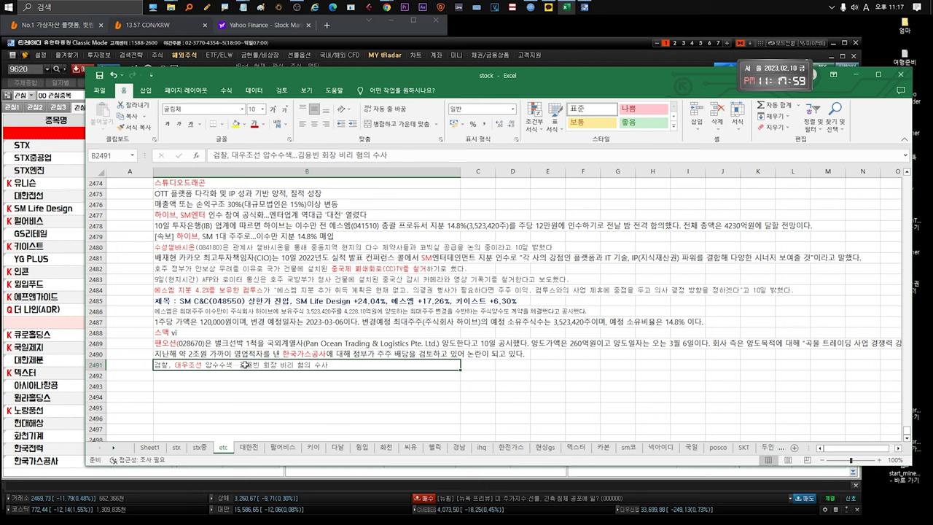
double_click(246, 364)
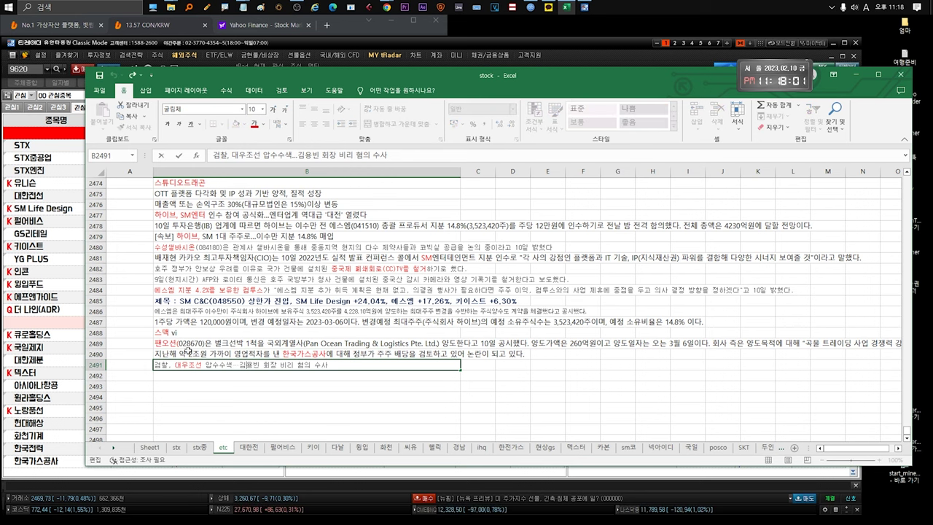
drag(207, 365, 176, 364)
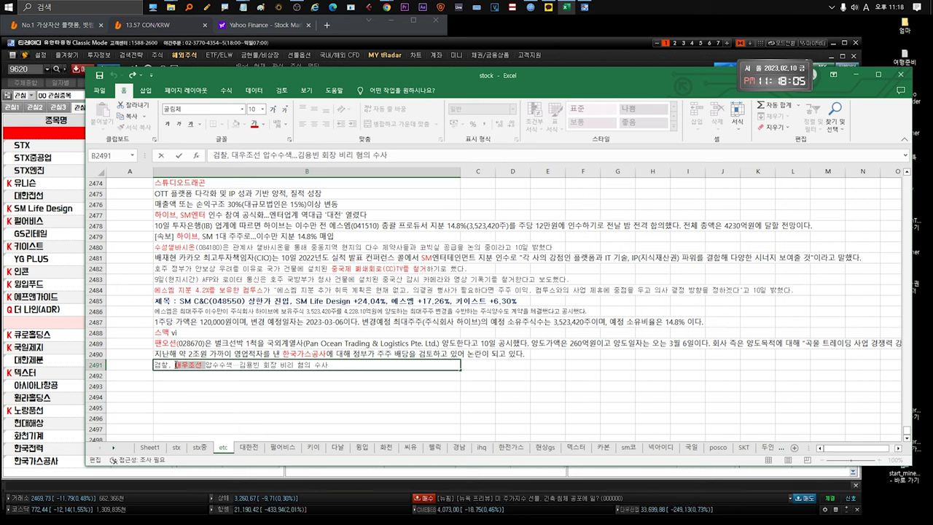
click(213, 365)
click(137, 371)
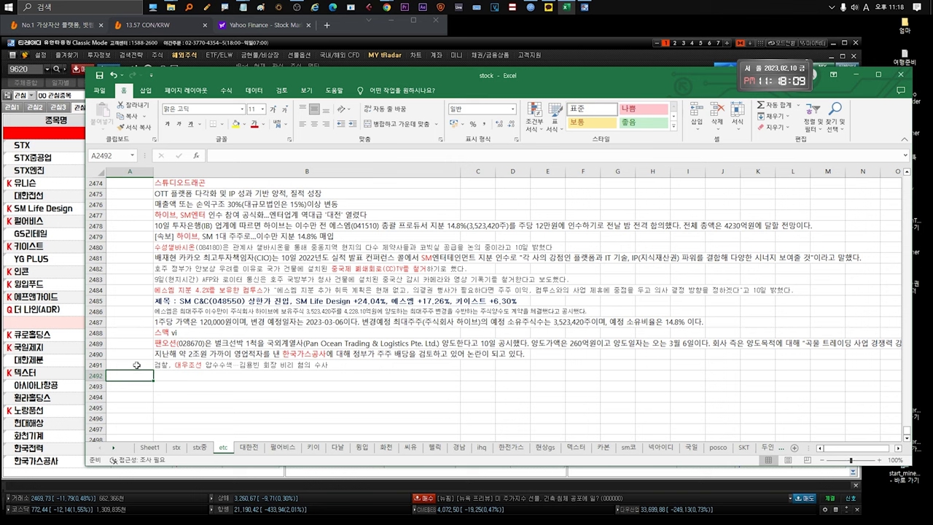
click(186, 374)
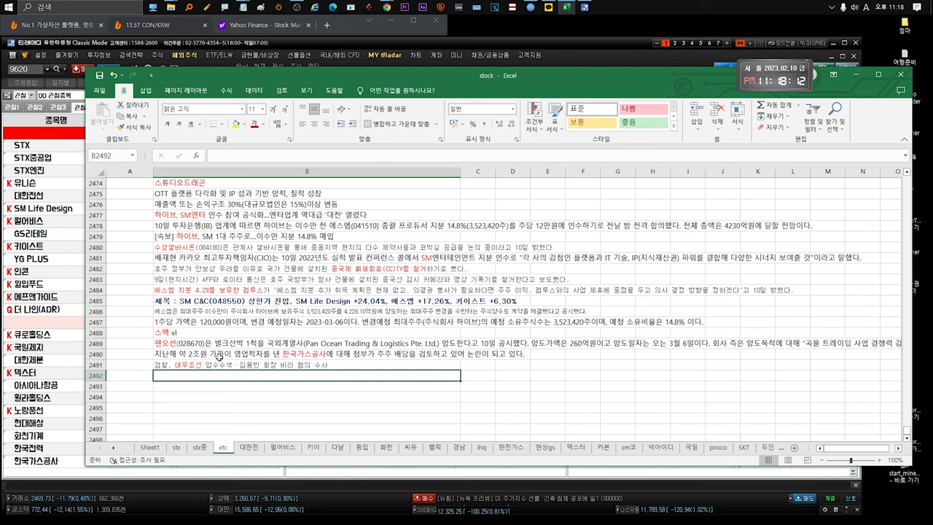
Step: Review the STX trading notes in B680 to B682 of the stx sheet
click(177, 447)
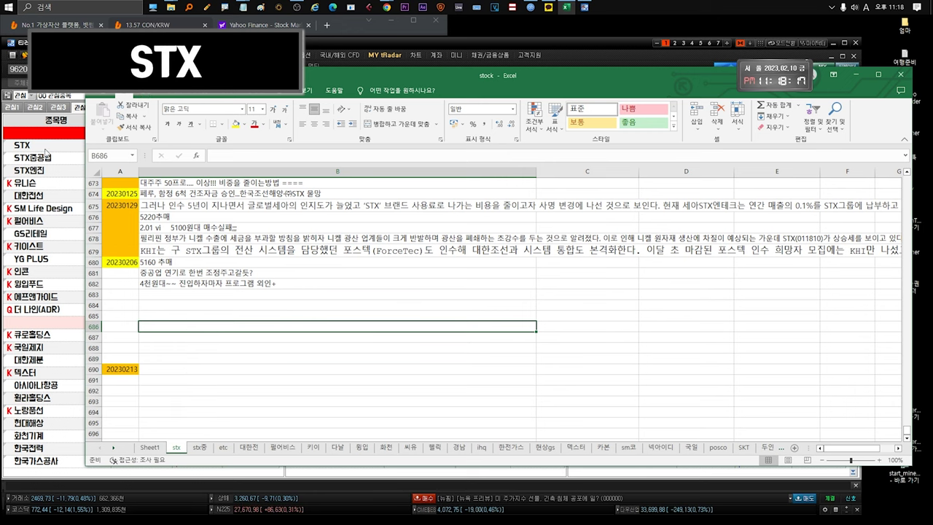
click(165, 263)
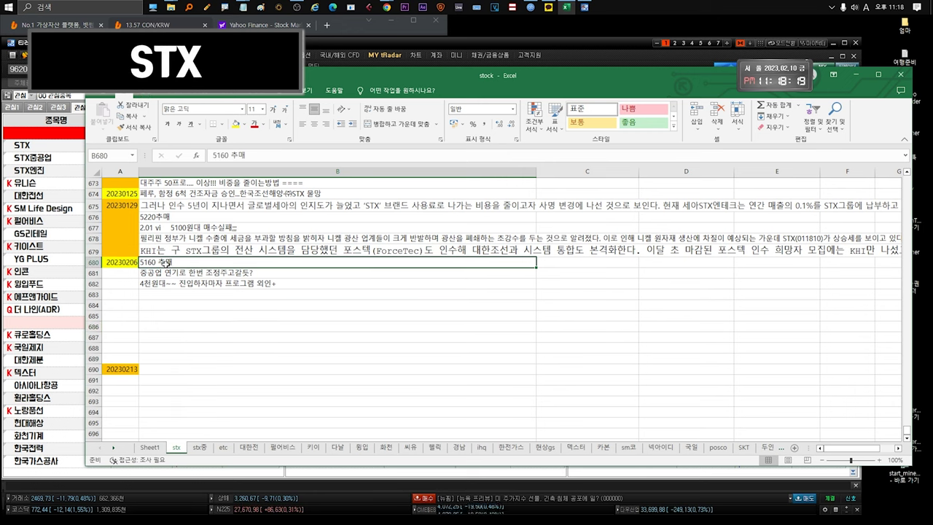
click(185, 274)
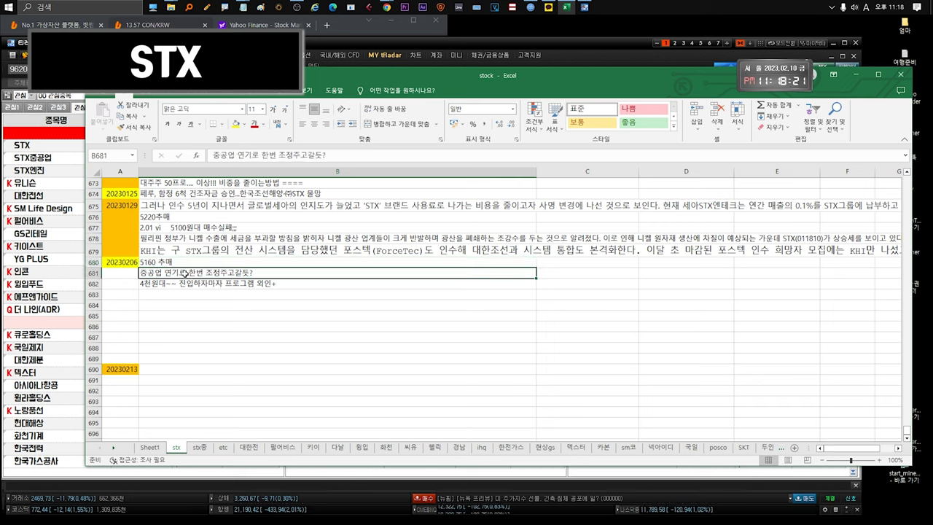
click(224, 285)
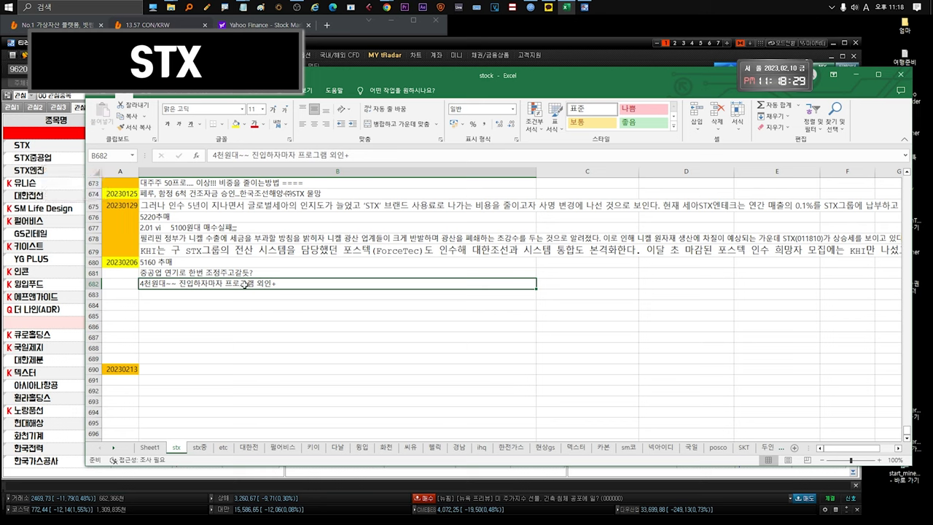
Step: Switch to the trading platform and examine STX's daily chart from the November 2022 surge to the latest candles
click(57, 149)
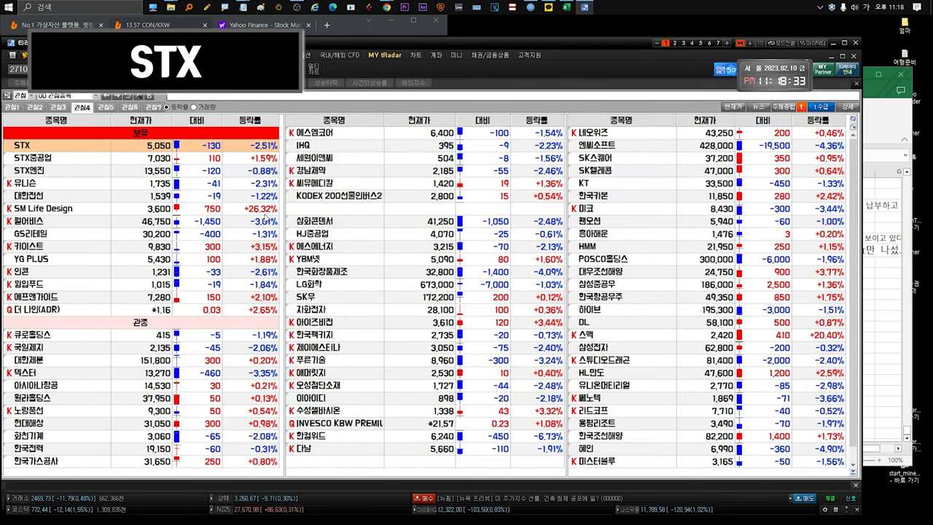
double_click(56, 146)
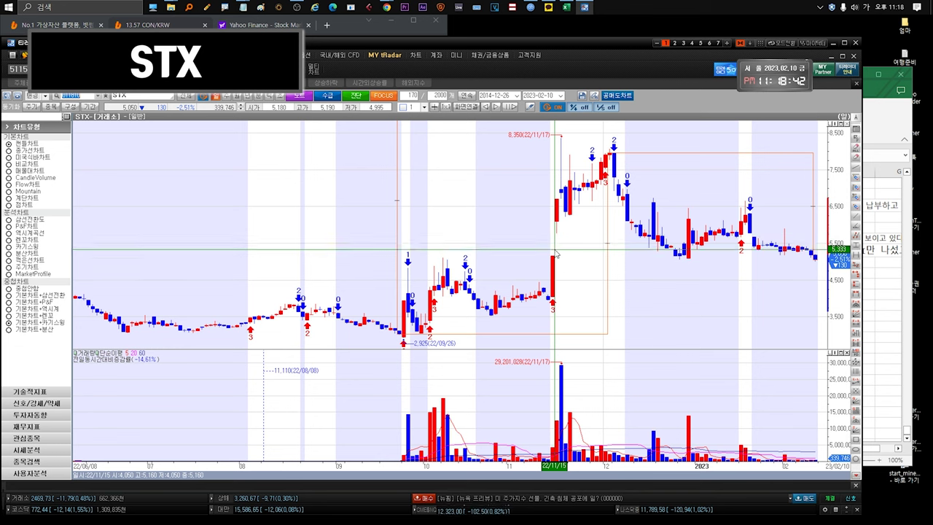
mouse_move(818, 258)
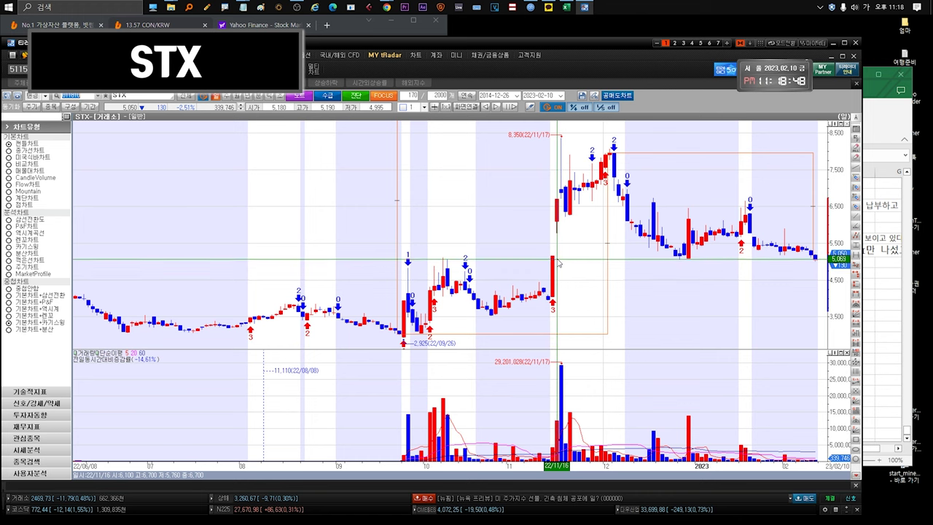
mouse_move(781, 247)
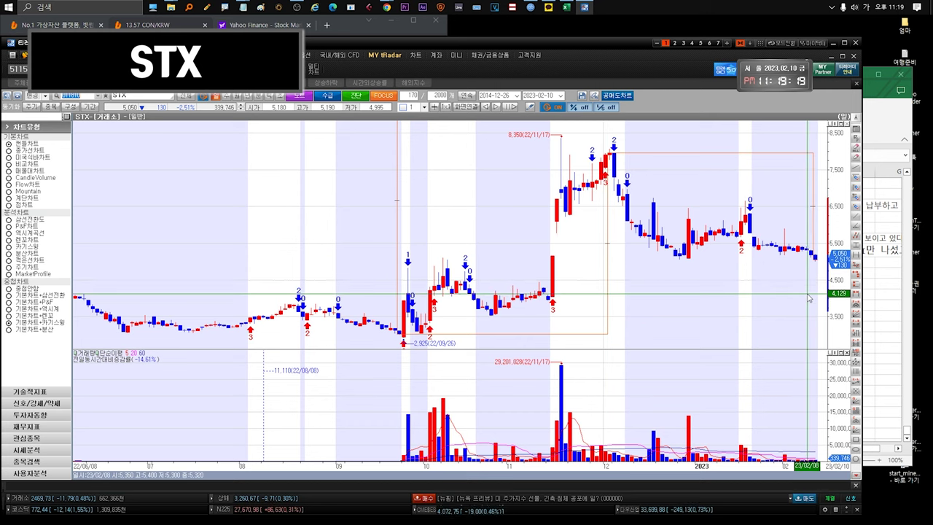
Step: Return to the watchlist and compare the entries for SM Life Design, 키이스트 and YG PLUS
key(ctrl+Tab)
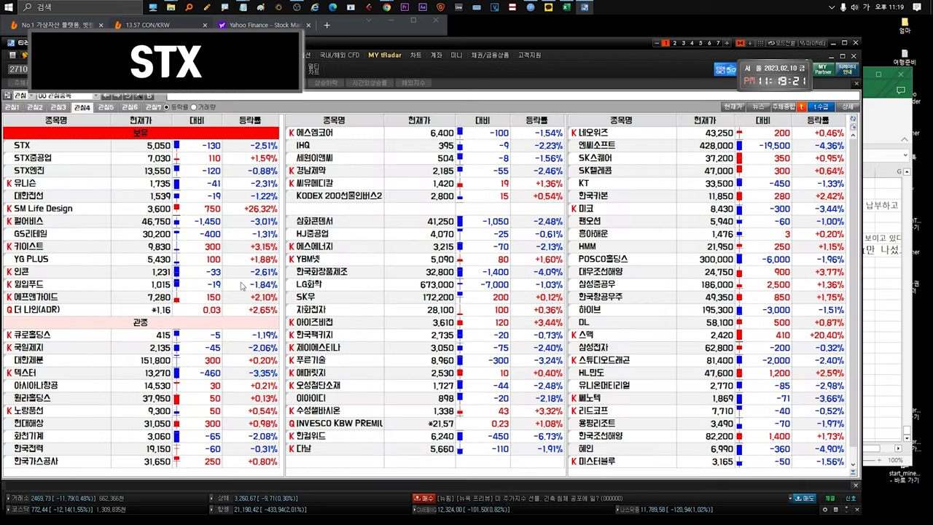
click(53, 208)
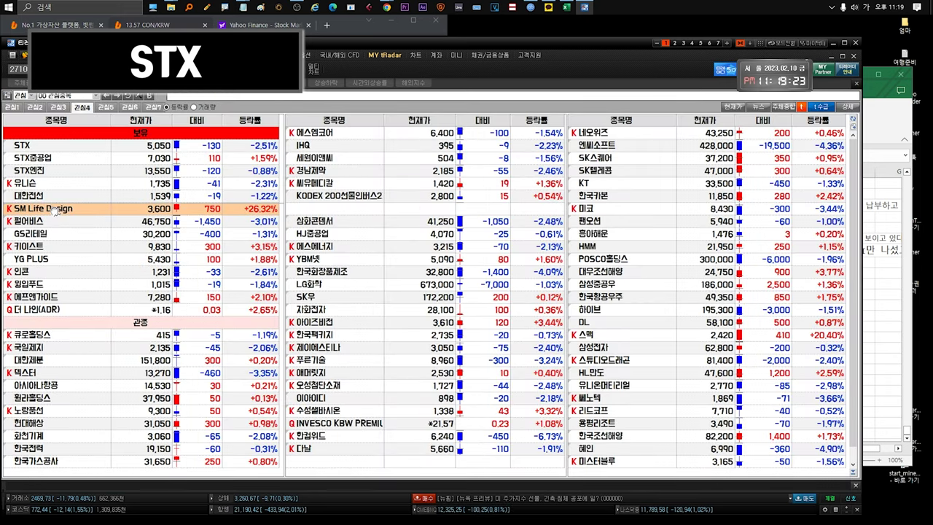
click(54, 247)
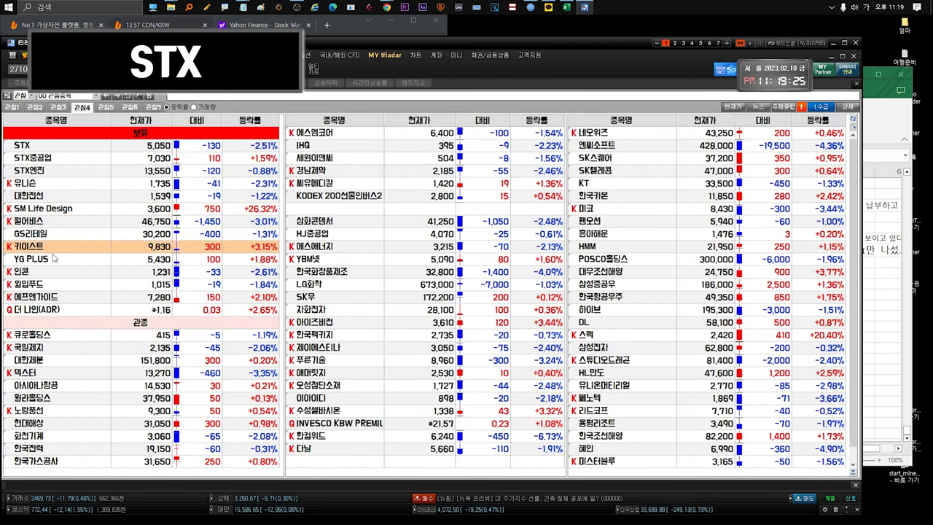
click(53, 258)
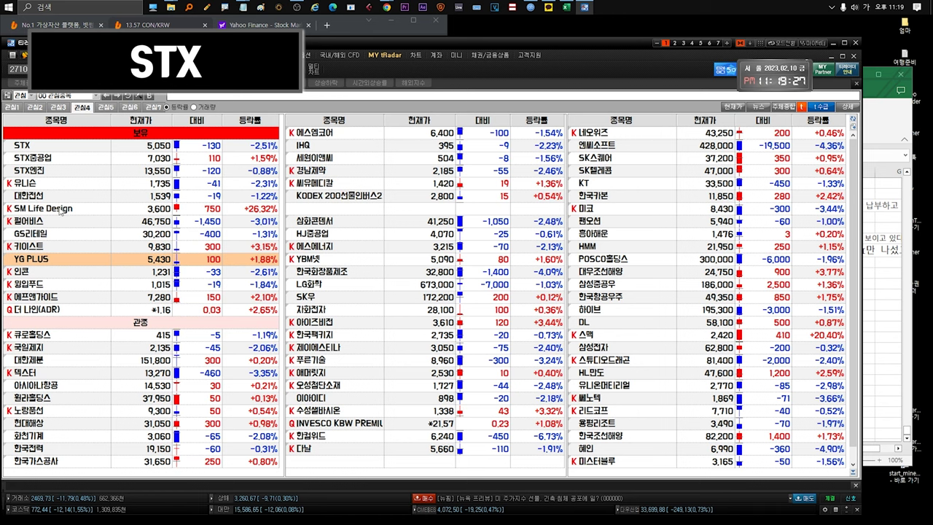
click(61, 210)
click(62, 245)
click(65, 209)
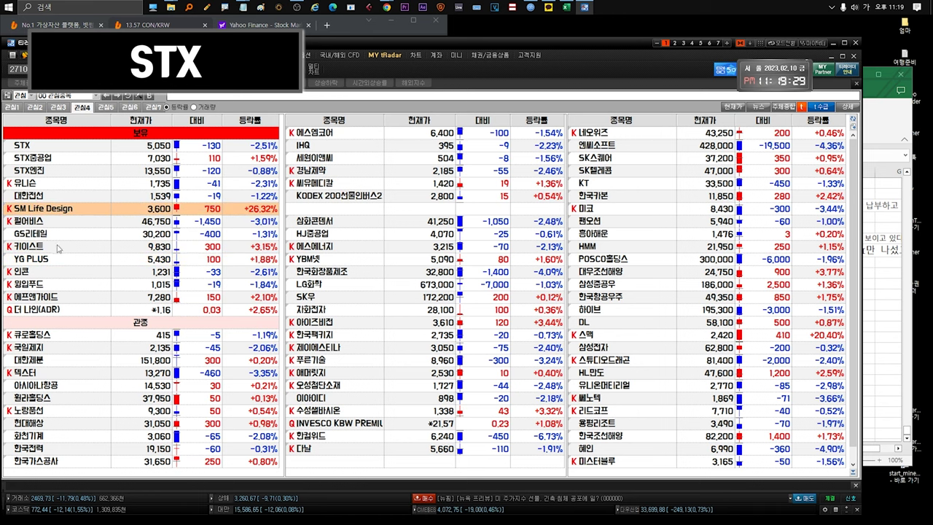
click(57, 246)
Step: Reopen STX's daily chart from the watchlist and check it against the STX notes in the stock workbook
double_click(73, 147)
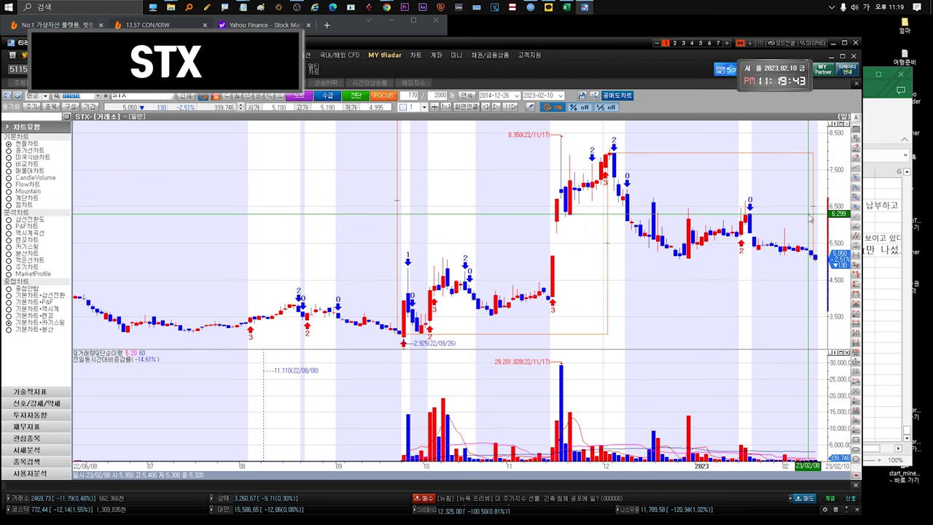
click(875, 123)
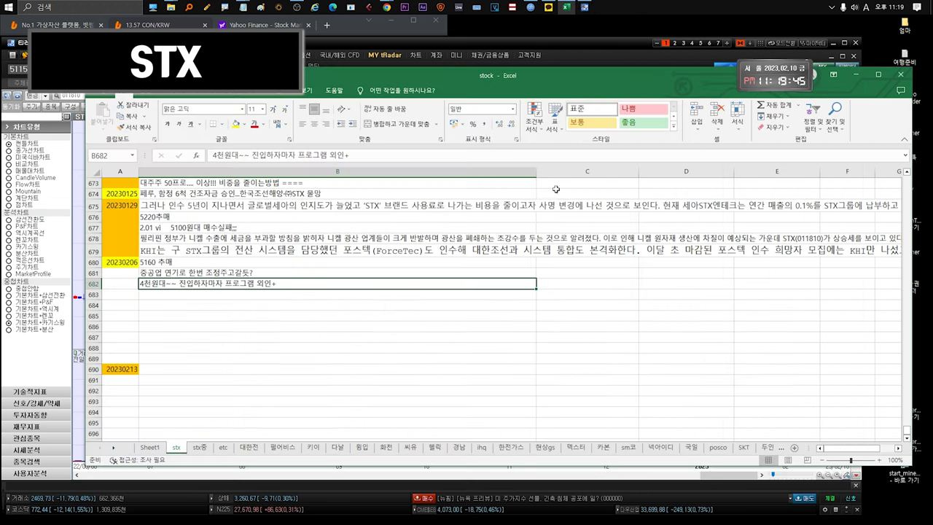
key(alt+Tab)
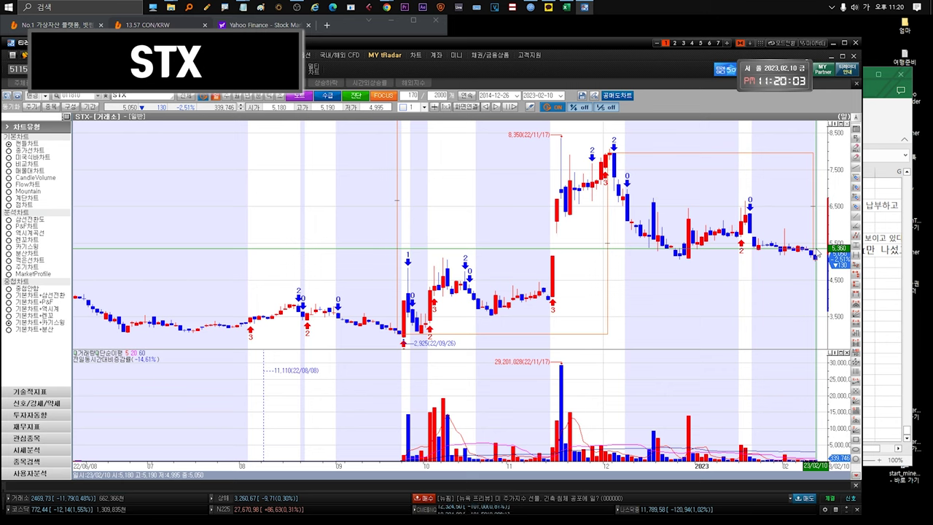
Step: Switch to the stock workbook and enter the note "실적발표!!! 15일정도.." in B683 of the stx sheet
click(896, 133)
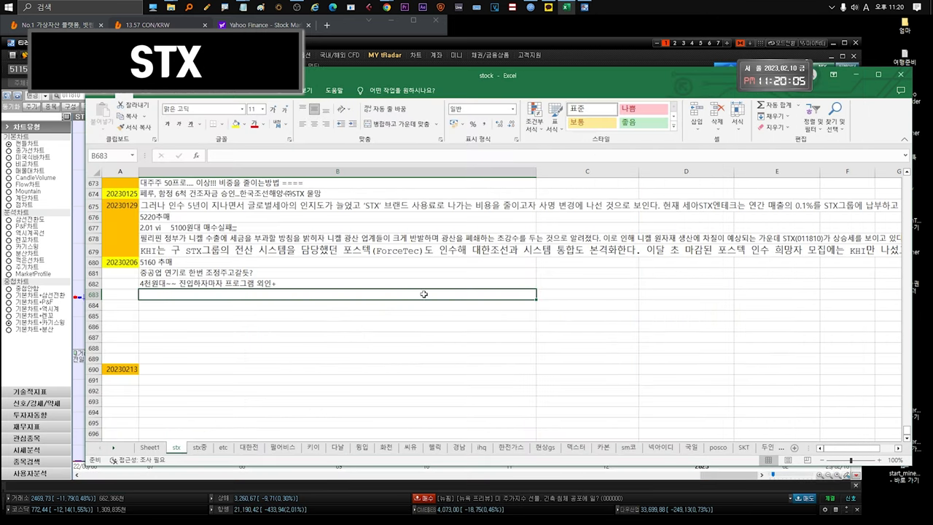
text(t)
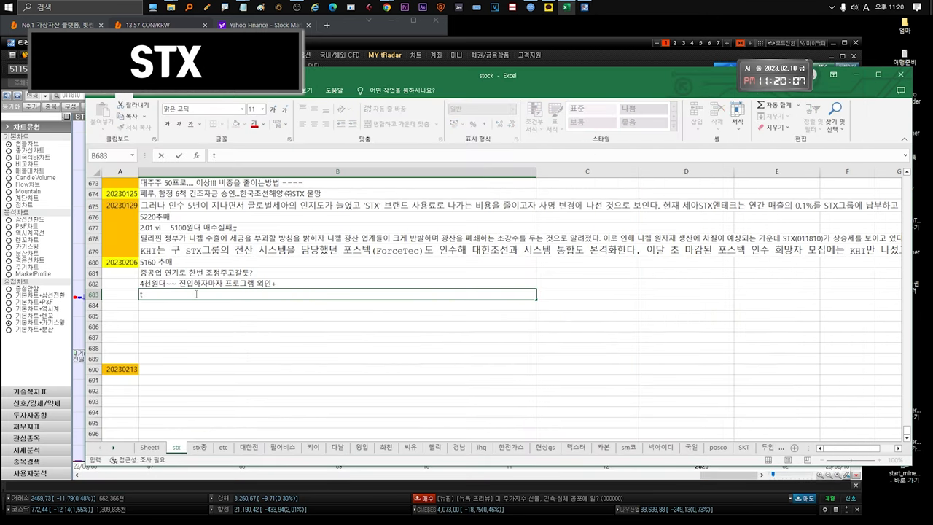
key(BackSpace)
text(실적발표!!! 15일정도..)
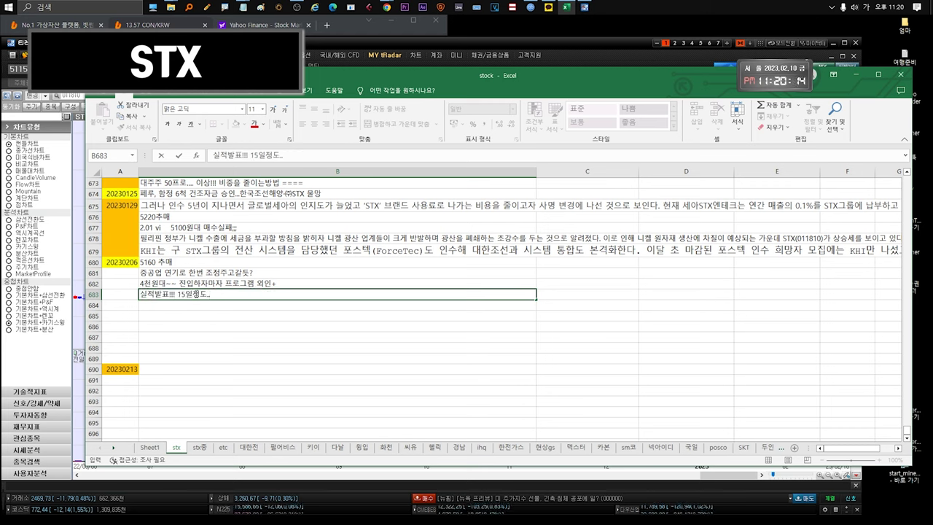
Step: Check the STX중공업 earnings notes in B422:B423 of the stx중 sheet, and return to the stx sheet
click(198, 448)
click(164, 300)
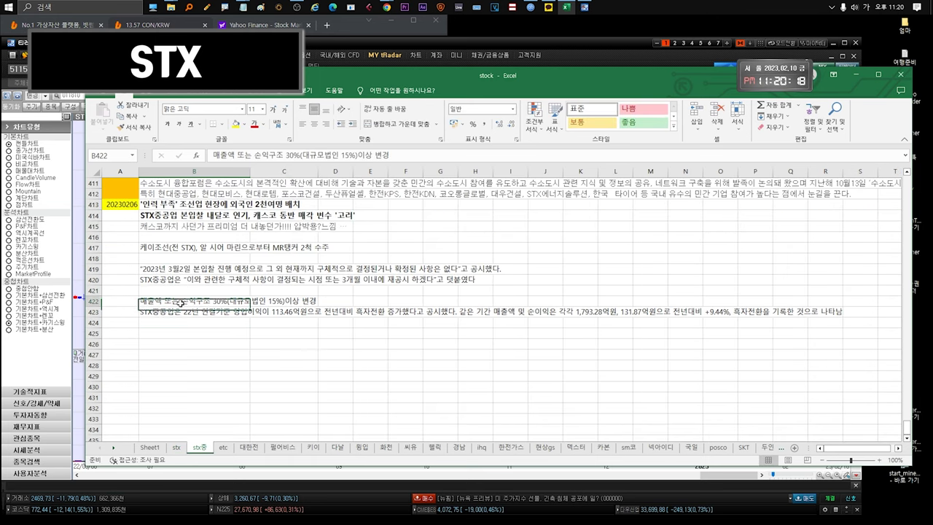
click(149, 311)
drag(157, 302, 174, 319)
click(175, 449)
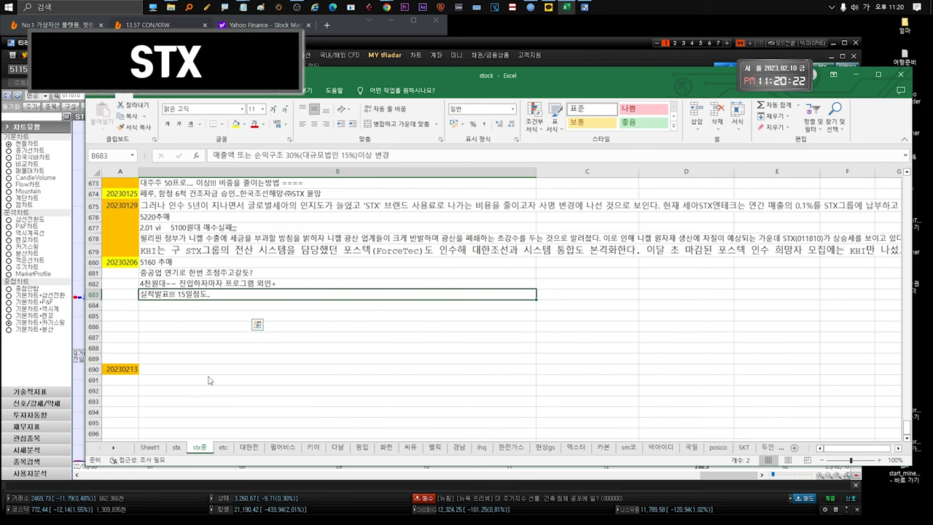
click(215, 323)
click(207, 313)
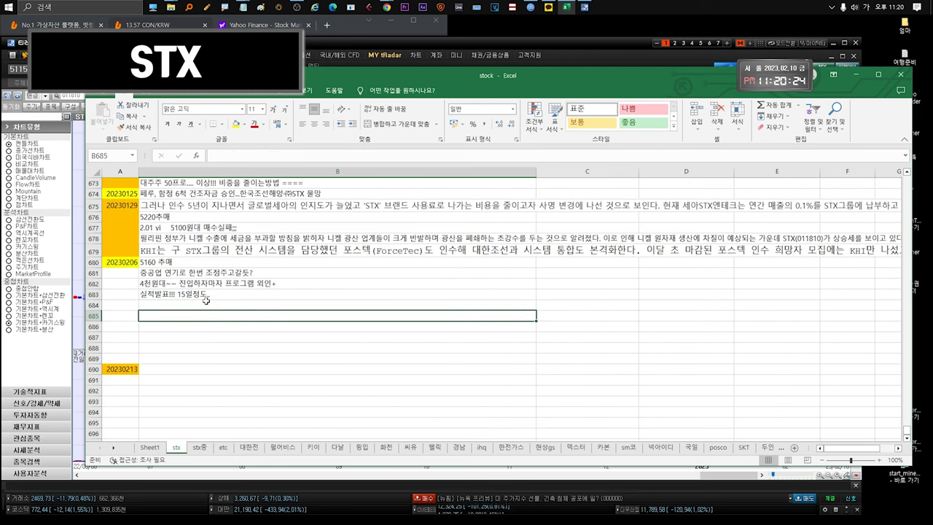
Step: Switch to the trading platform to look over STX's daily chart again, and return to the watchlist
click(415, 40)
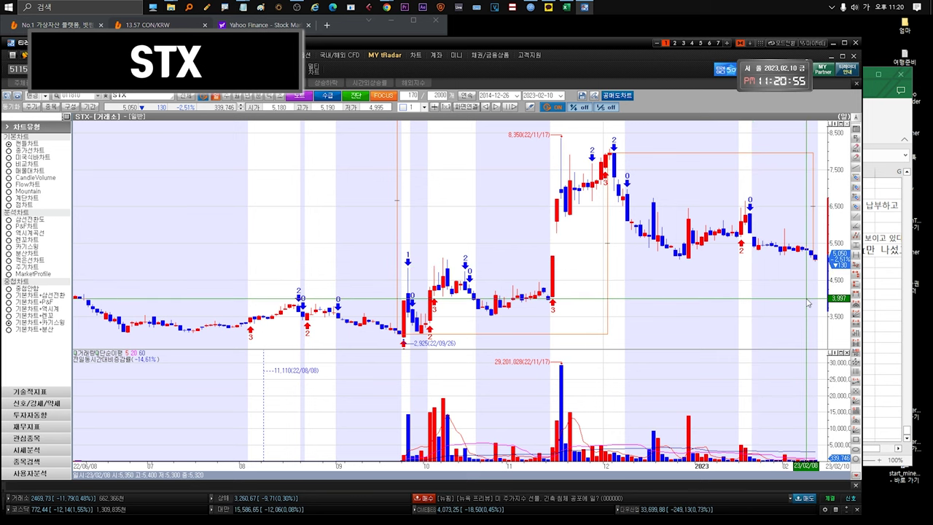
key(ctrl+Tab)
click(41, 148)
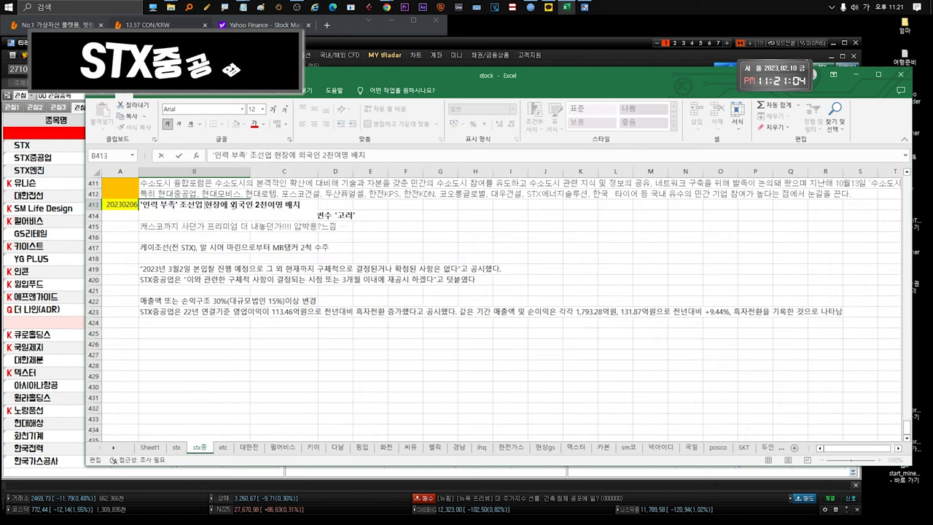
Step: Read the notes in B413 and B414 of the stx중 sheet on foreign shipyard workers and the STX중공업 bid delay
key(Down)
key(Down)
key(Down)
click(240, 206)
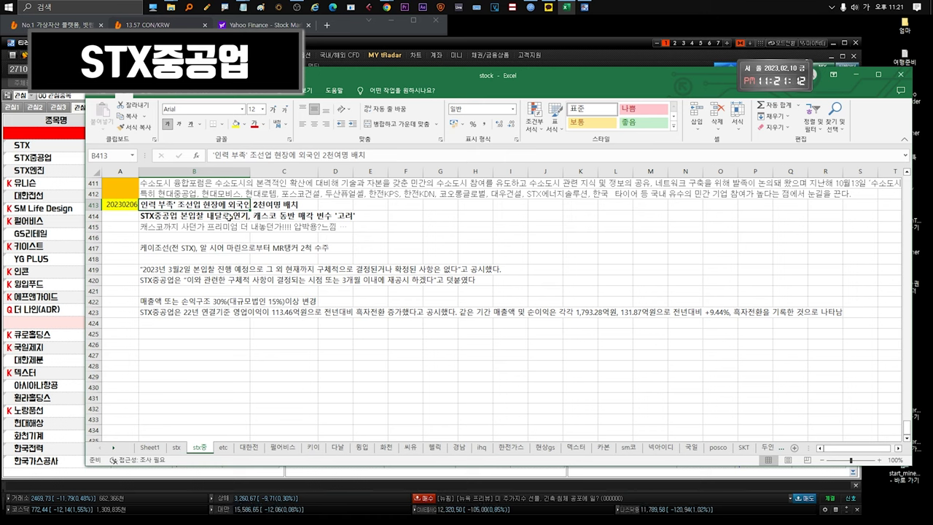
click(230, 217)
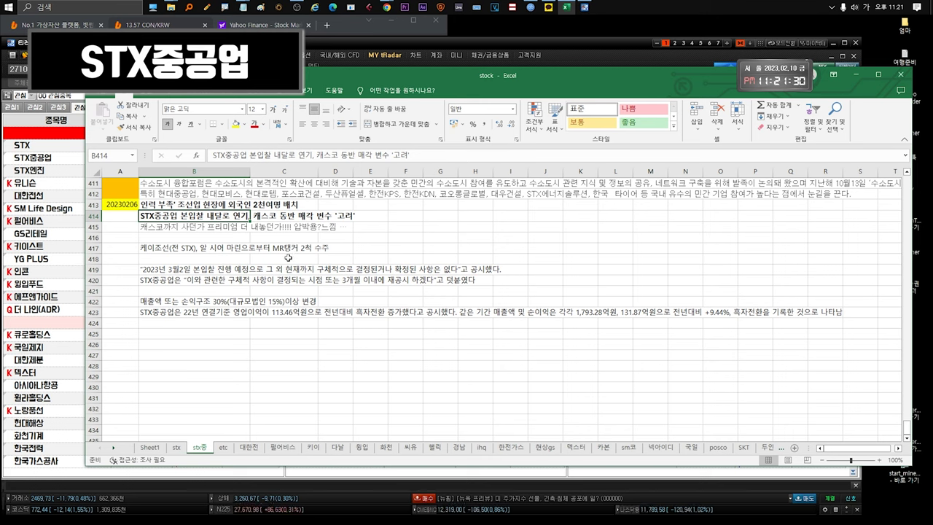
Step: Enter the note "소시어스... 1300~1500... // 현대 한화 1200" in B425 of the stx중 sheet
click(179, 340)
click(176, 335)
text(ㅅ)
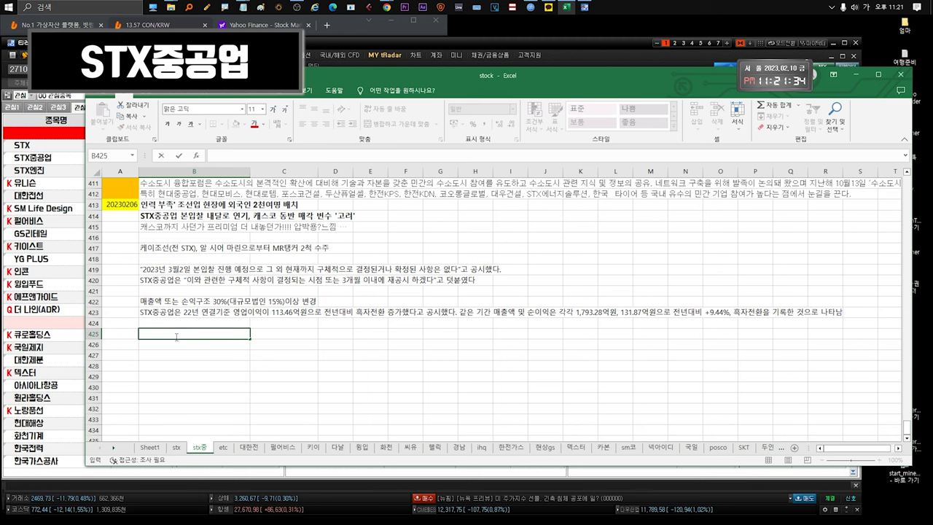
text(소시)
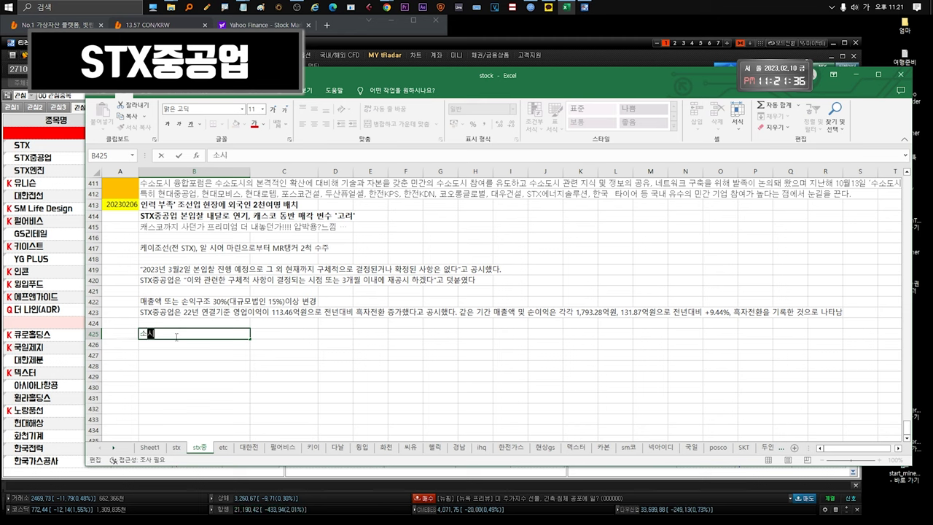
text(어스... 1300~1500)
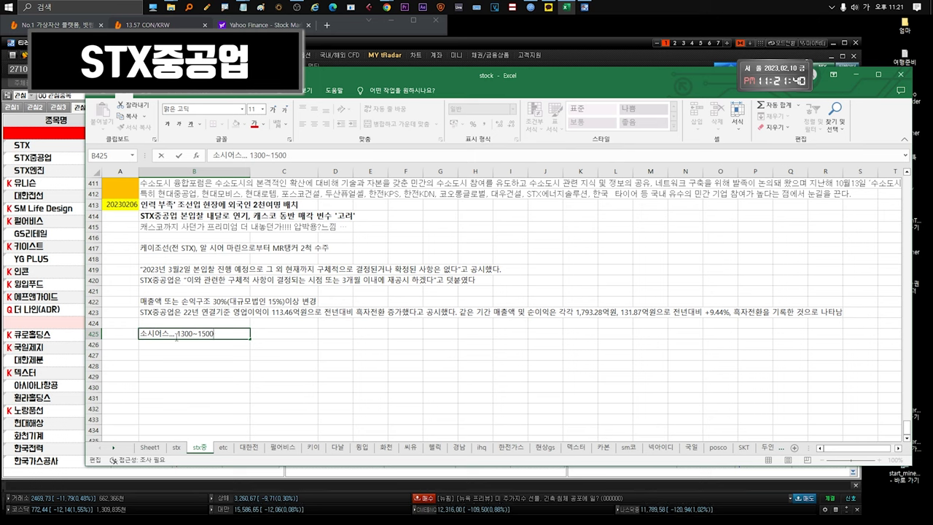
text(... // 현대 한화 12000)
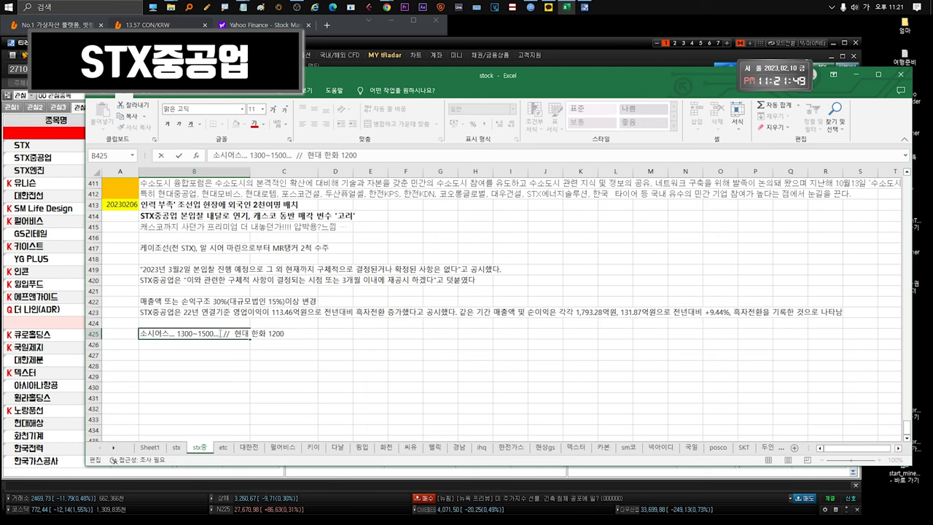
drag(220, 333, 139, 333)
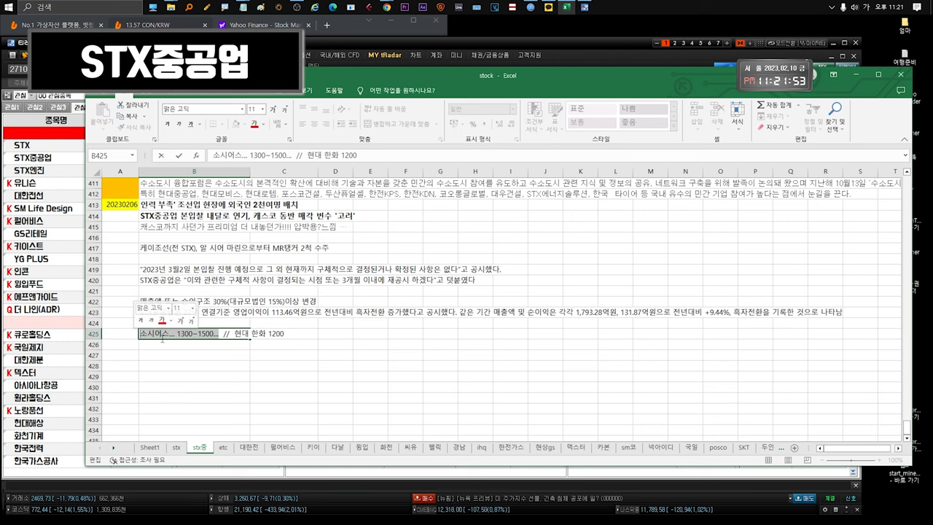
key(Escape)
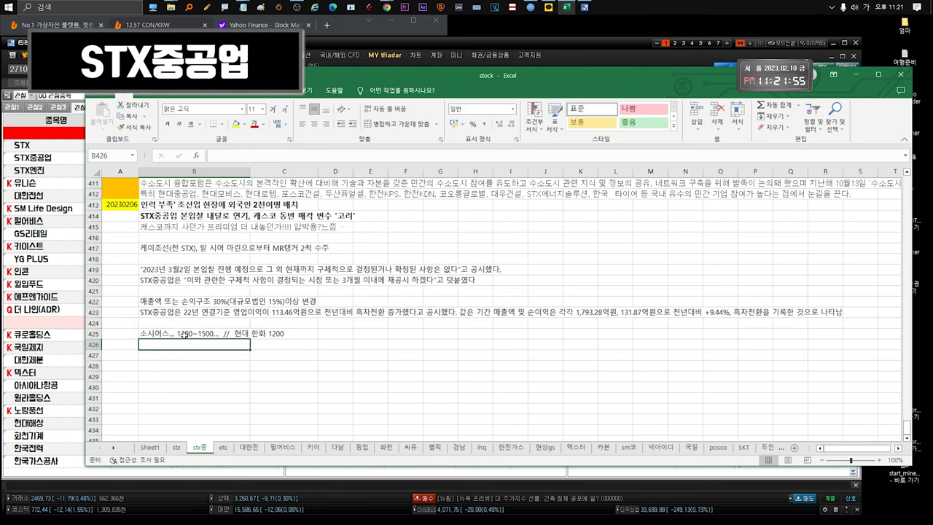
Step: Review the 현대 한화 and 소시어스 parts of the note in B425 without changing the text
double_click(233, 333)
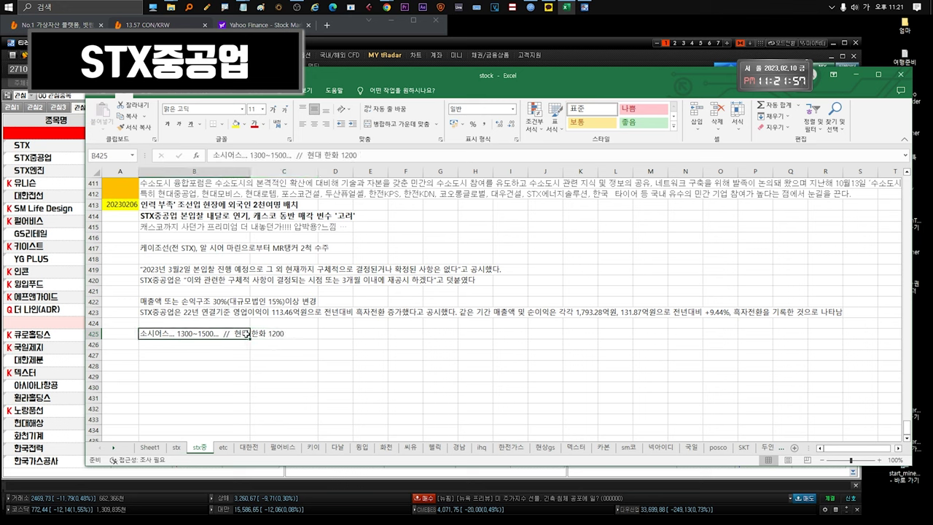
drag(234, 333, 285, 333)
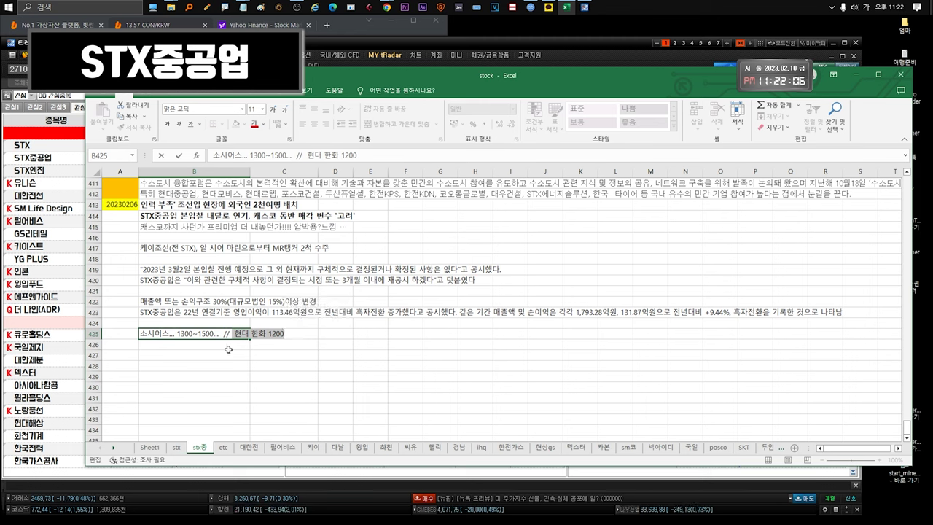
click(167, 343)
click(168, 335)
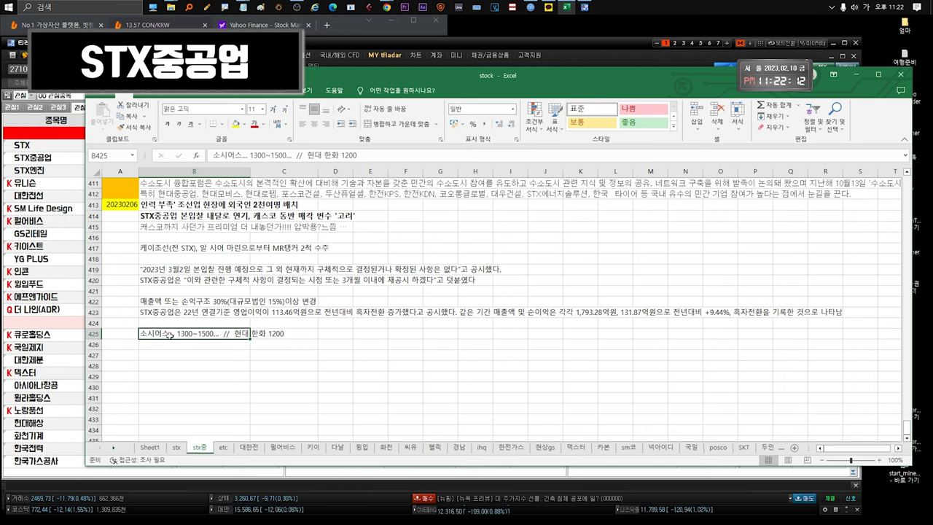
double_click(218, 335)
drag(218, 336, 136, 333)
click(200, 334)
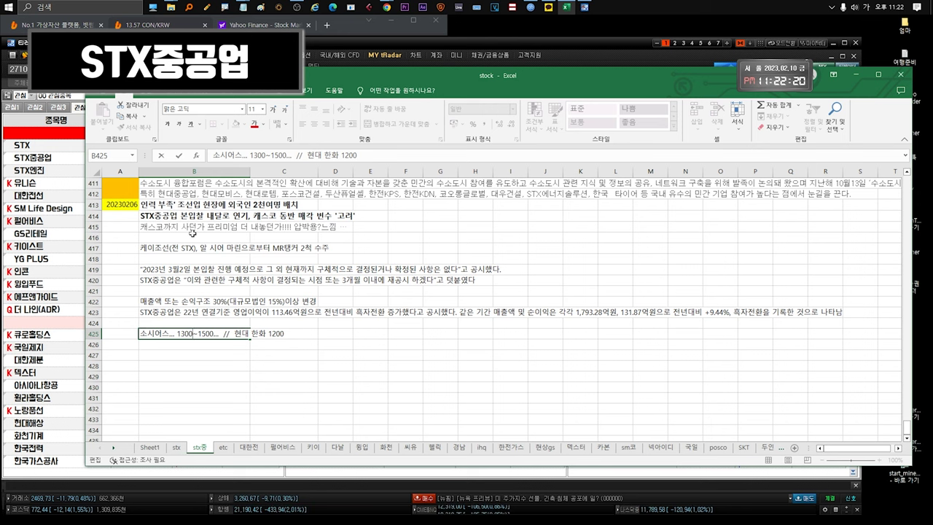
key(Escape)
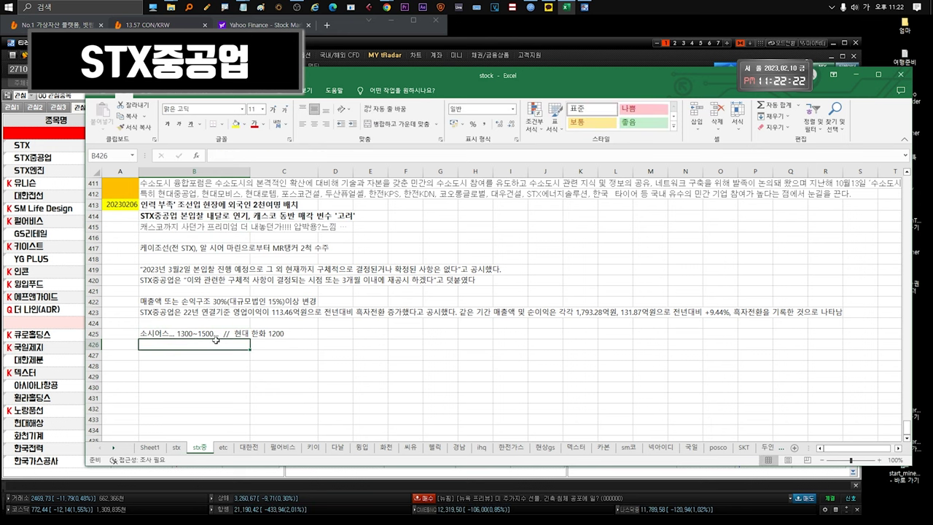
Step: Change the 현대 한화 figure in the B425 note to 1400
double_click(213, 334)
drag(218, 334, 140, 333)
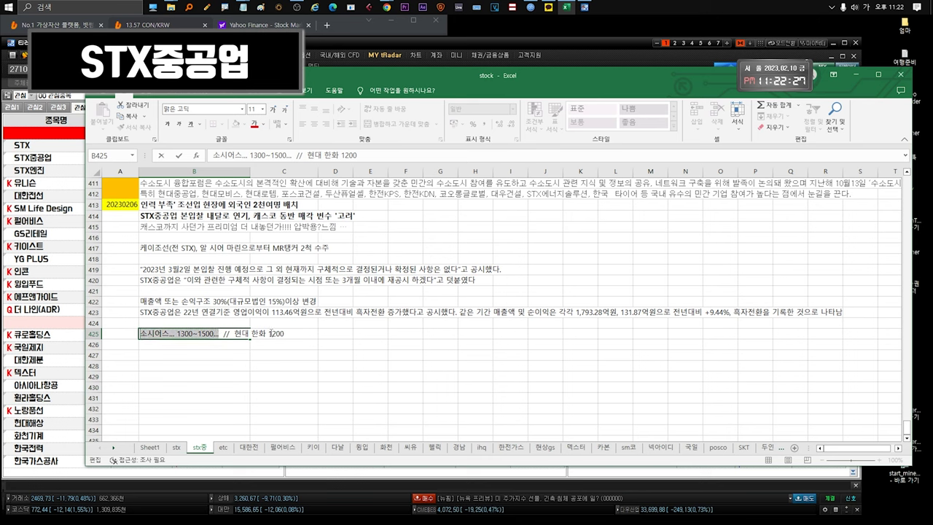
click(272, 333)
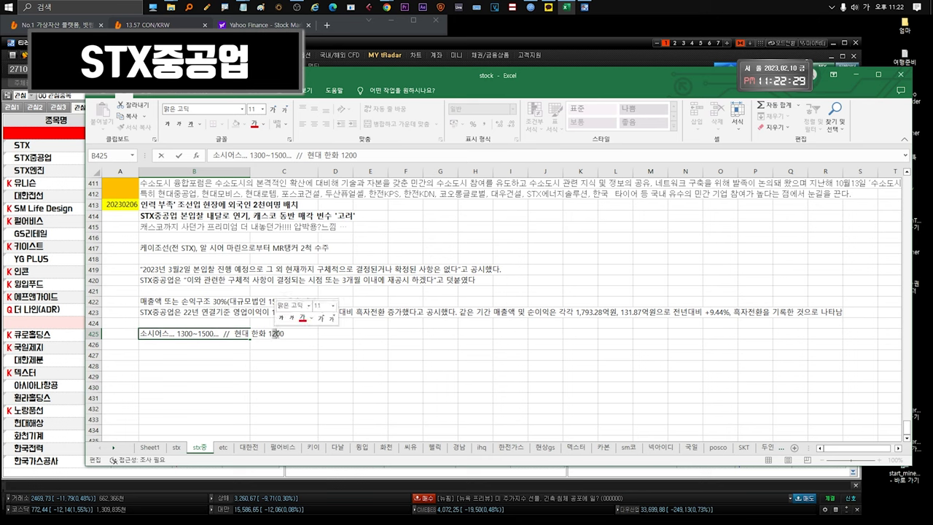
key(Delete)
text(3)
click(234, 345)
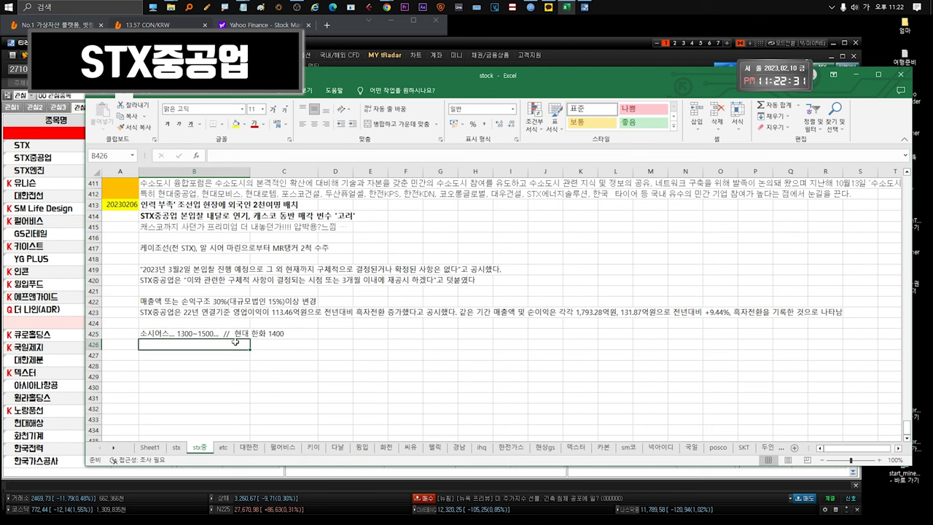
Step: Set the 현대 한화 figure in the B425 note to 1500
click(230, 335)
double_click(275, 333)
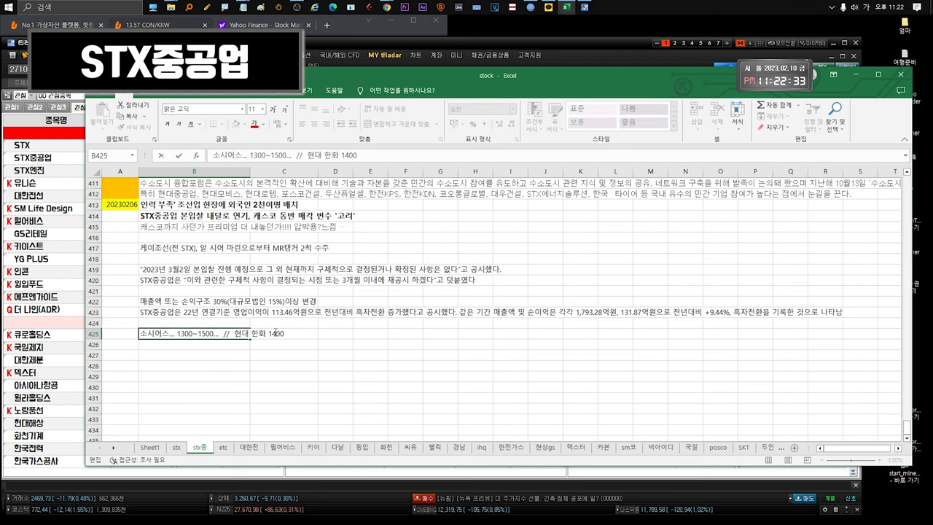
key(Delete)
text(5)
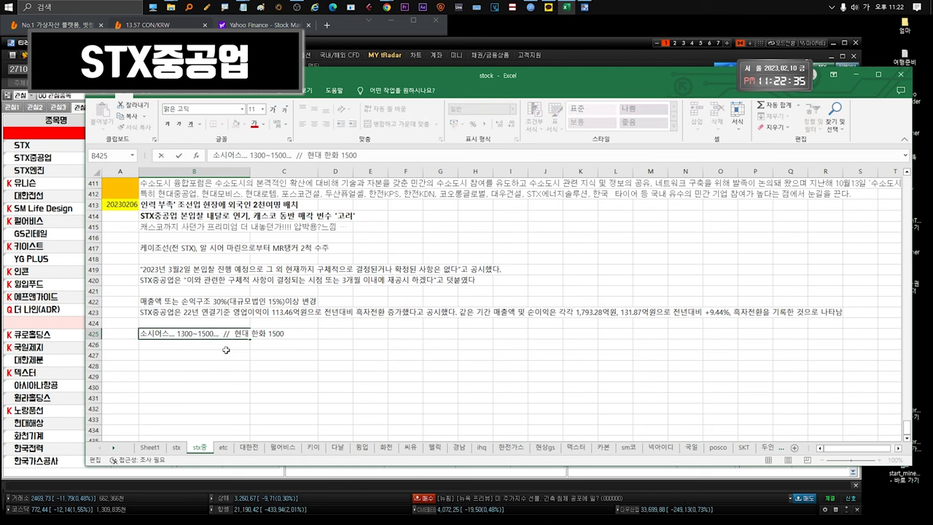
key(ctrl+Return)
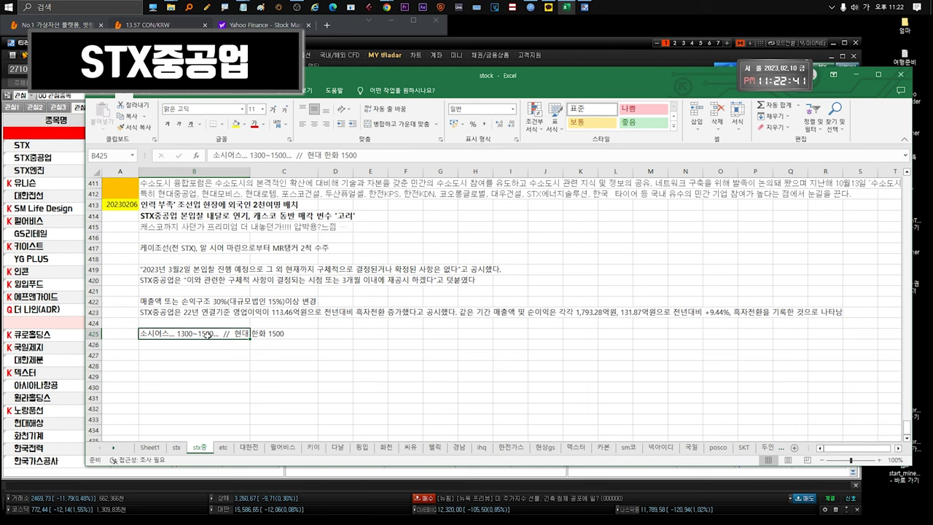
Step: Compare the 소시어스 range with the 현대 한화 figure in the B425 note
scroll(206, 333, up, 1)
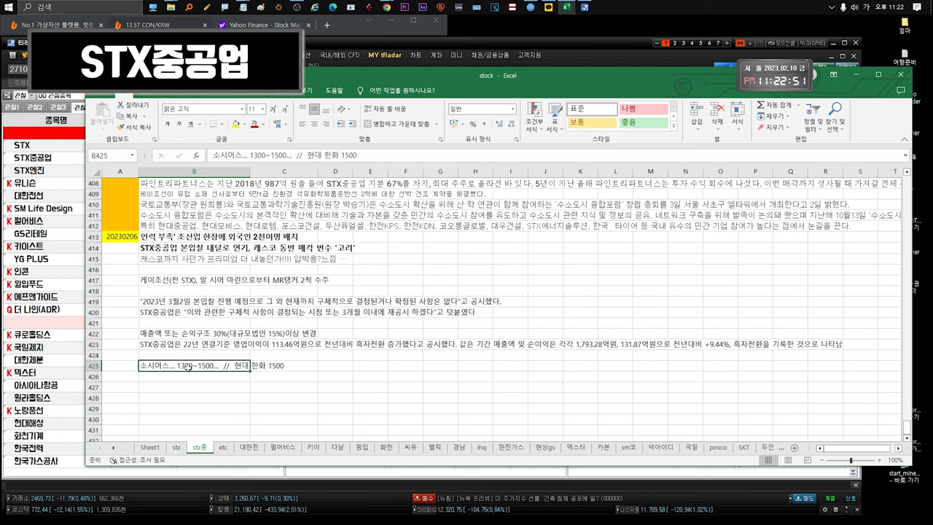
double_click(188, 366)
drag(221, 365, 140, 365)
drag(234, 365, 284, 365)
key(Return)
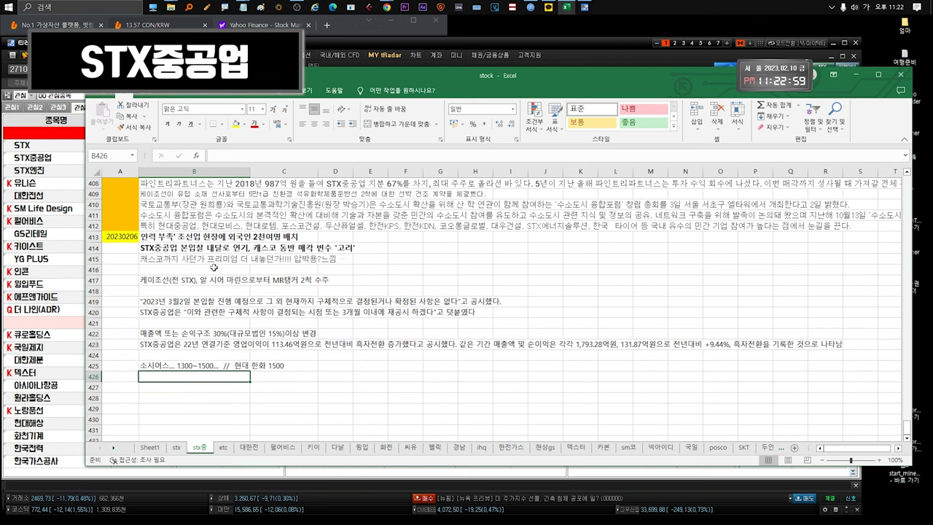
Step: Read the notes in B415 and B417 on the 캐스코 premium and the 케이조선 MR tanker order
click(214, 259)
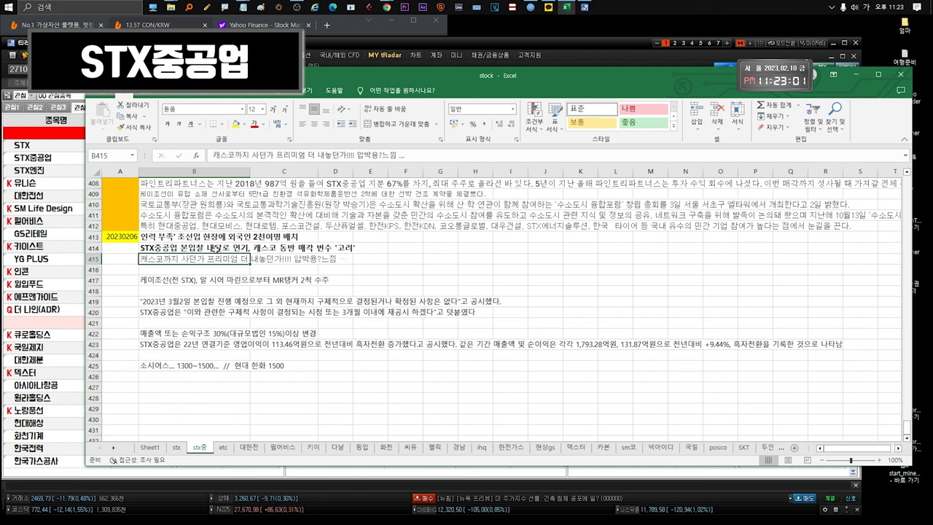
click(199, 281)
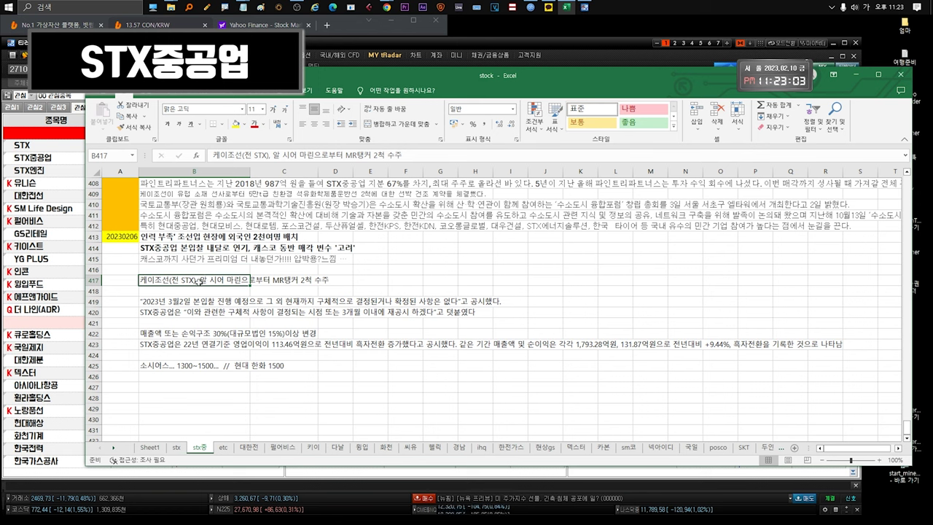
double_click(199, 281)
drag(199, 282, 325, 288)
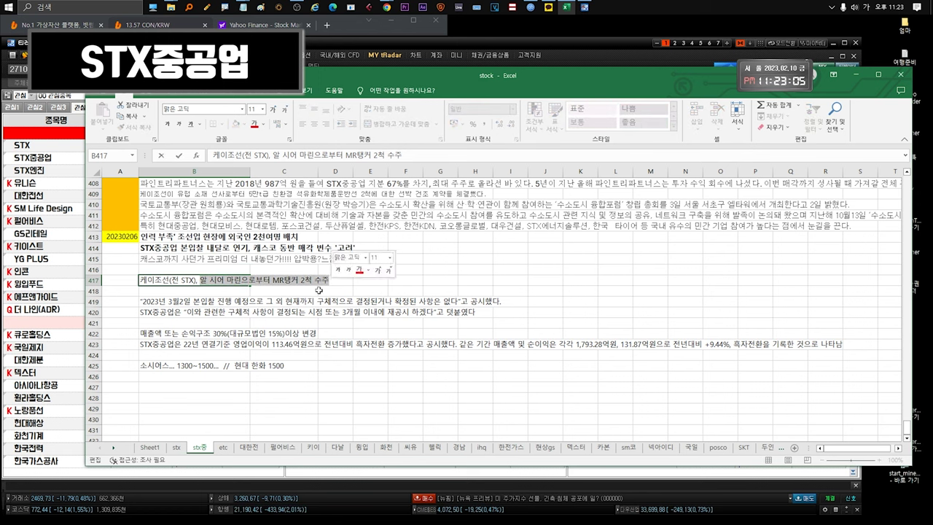
Step: Read the STX중공업 disclosure notes in B419:B420 on the main bid date and the re-disclosure deadline
click(210, 302)
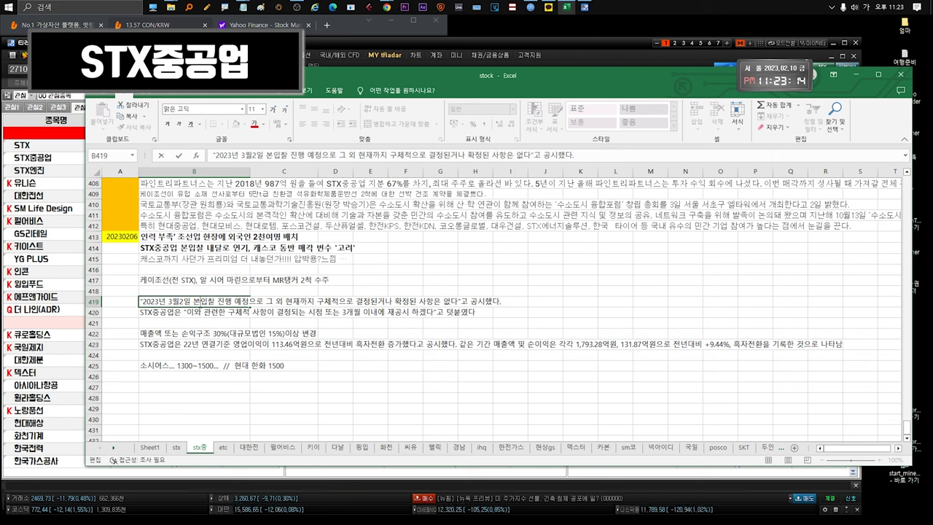
drag(142, 301, 405, 294)
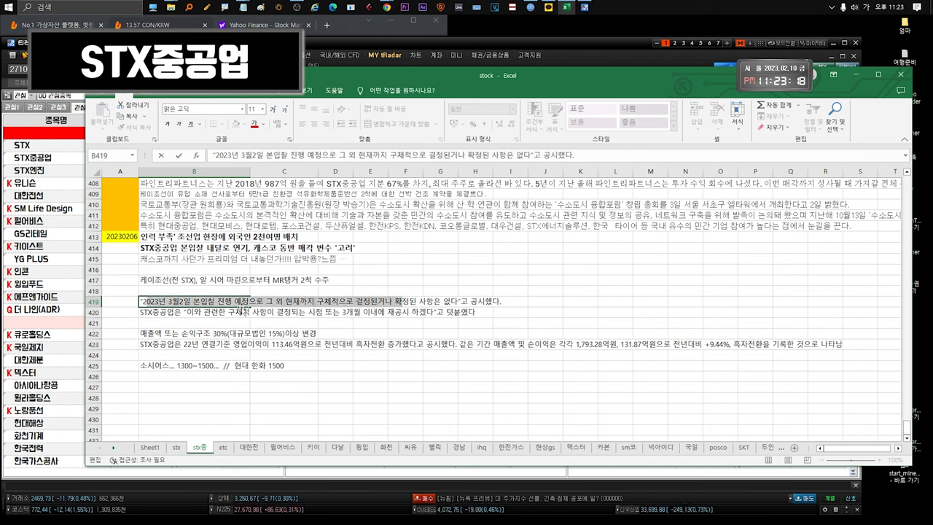
drag(253, 301, 141, 301)
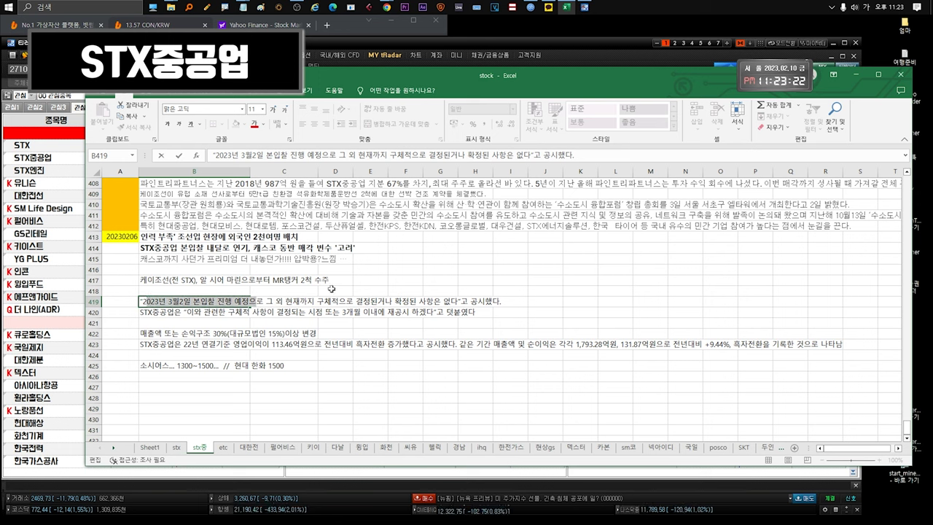
click(243, 312)
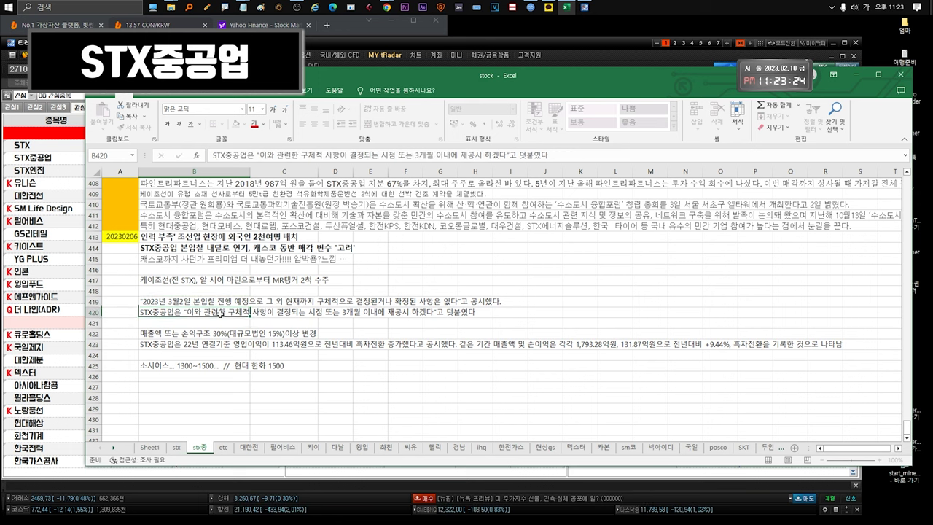
drag(229, 312, 322, 312)
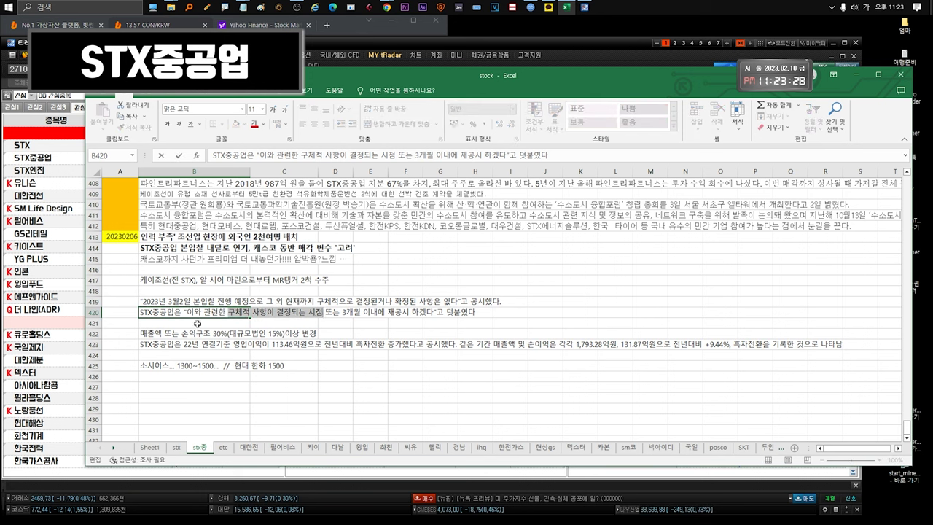
click(197, 323)
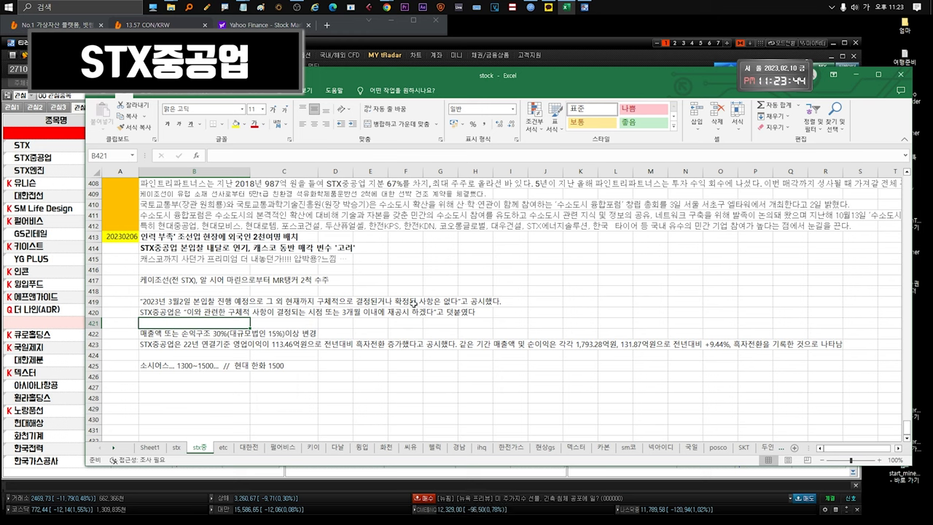
Step: Go over the 소시어스 and 현대 한화 bid figures in B425 again
double_click(166, 366)
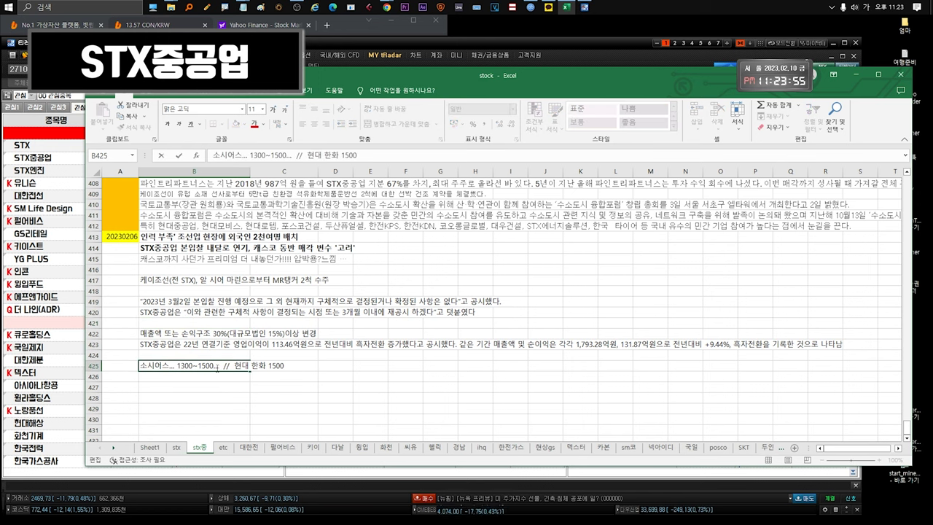
drag(217, 367, 141, 366)
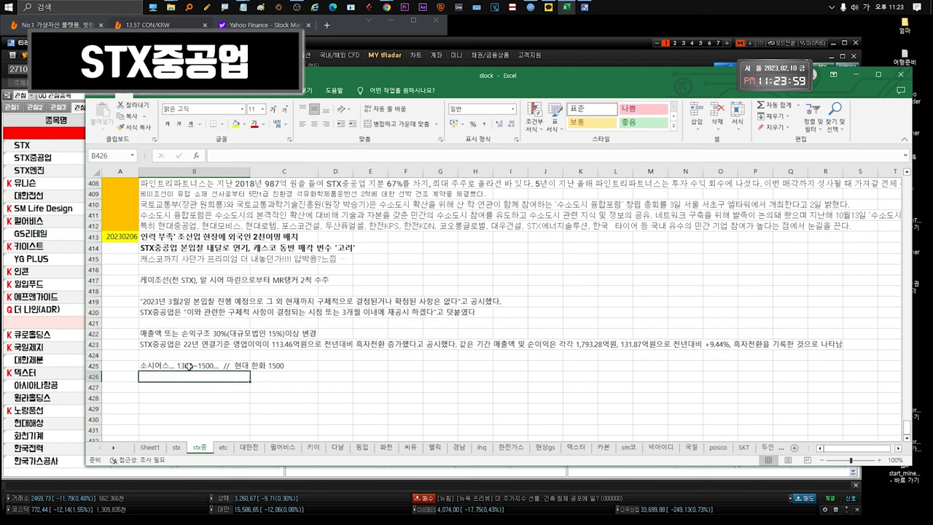
drag(234, 366, 269, 366)
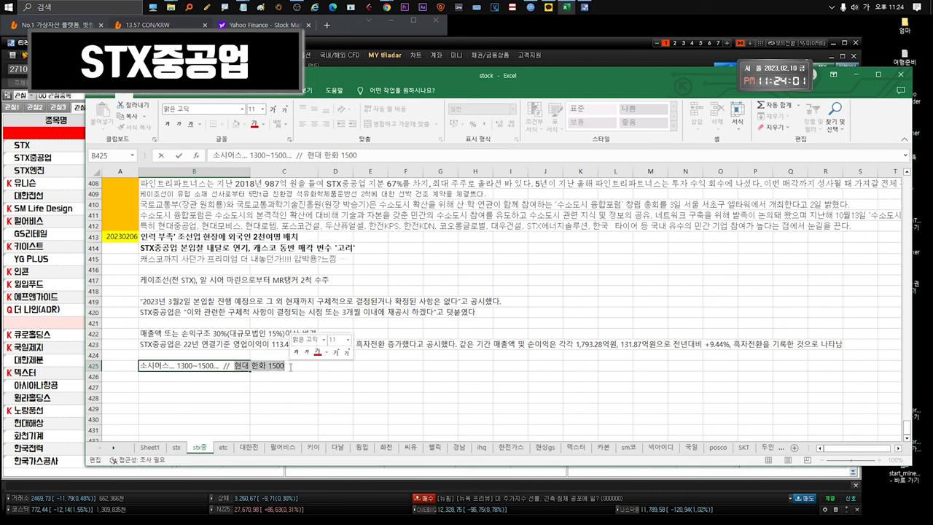
key(Return)
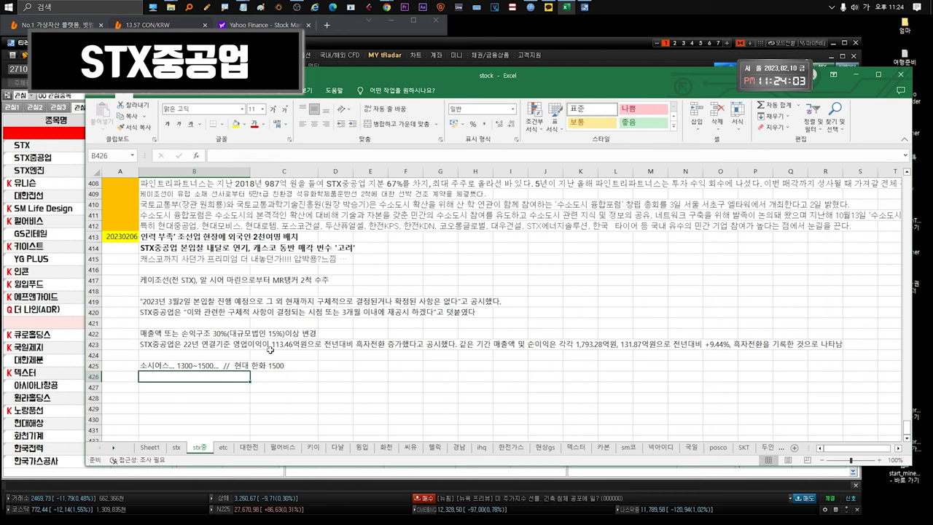
click(248, 367)
Step: Read the STX중공업 2022 earnings note in B423, leaving its text as is
click(229, 346)
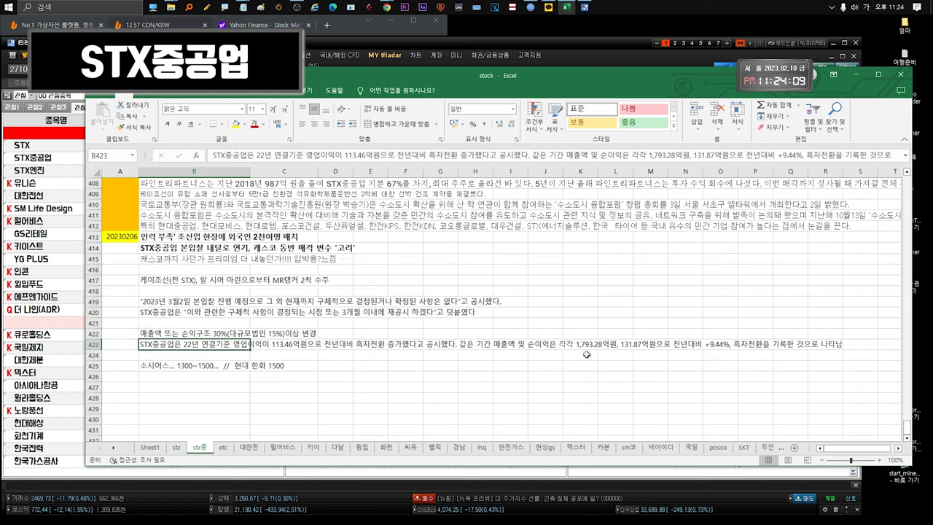
double_click(203, 347)
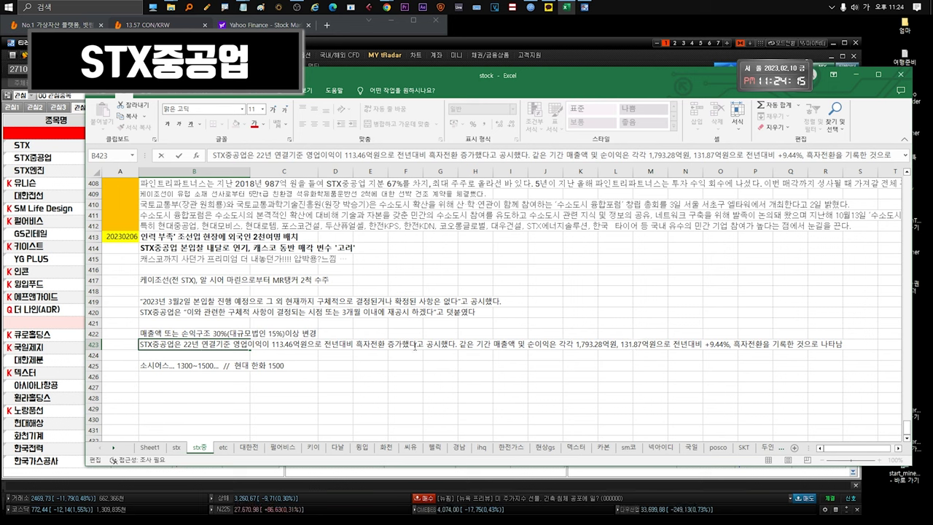
click(225, 353)
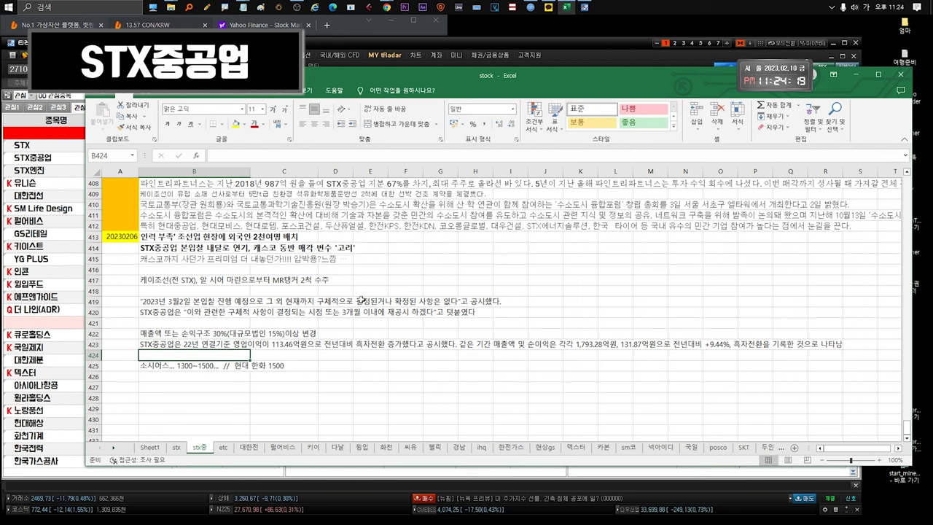
Step: Switch to the MY tRadar watchlist and examine the STX중공업 daily chart over its full history and recent years
click(49, 167)
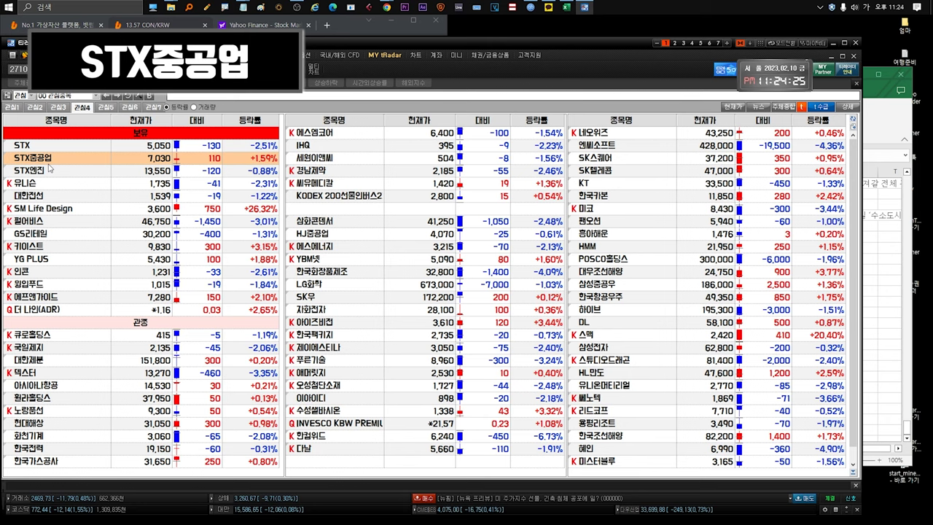
double_click(49, 167)
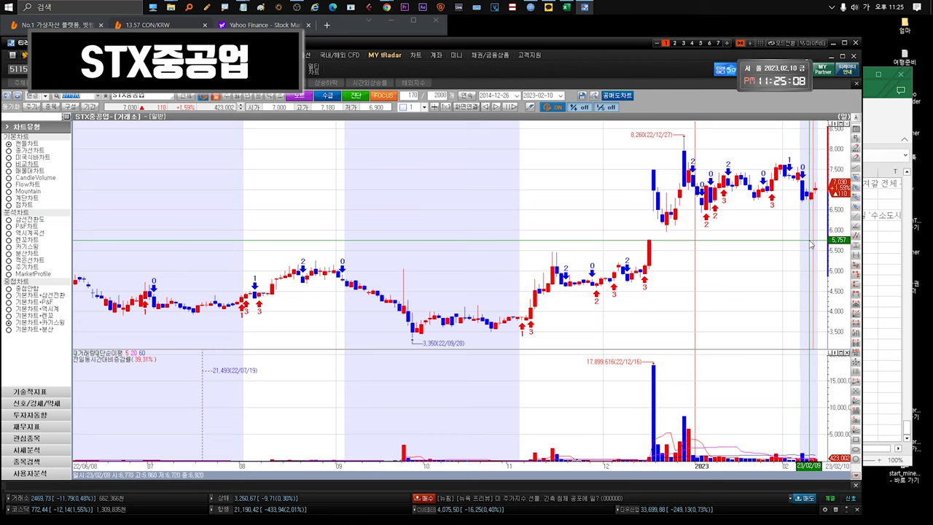
scroll(729, 263, down, 5)
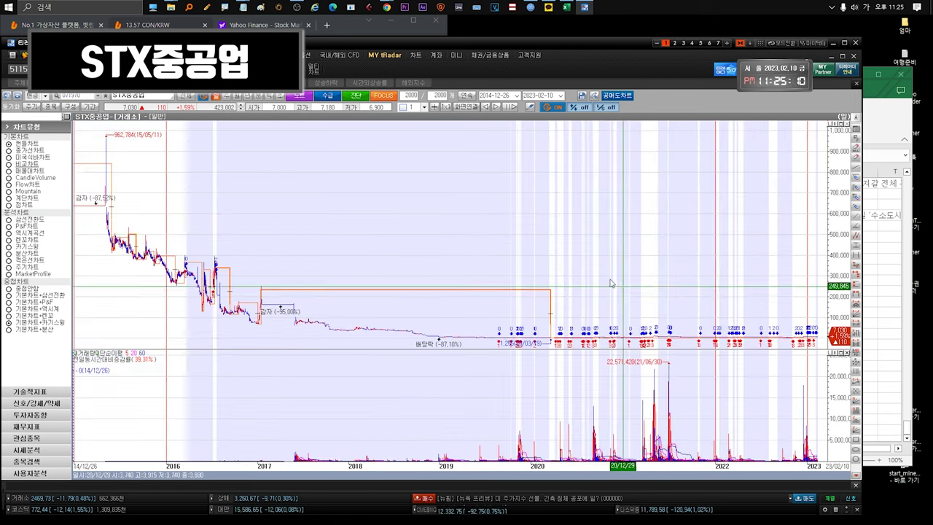
scroll(611, 283, up, 3)
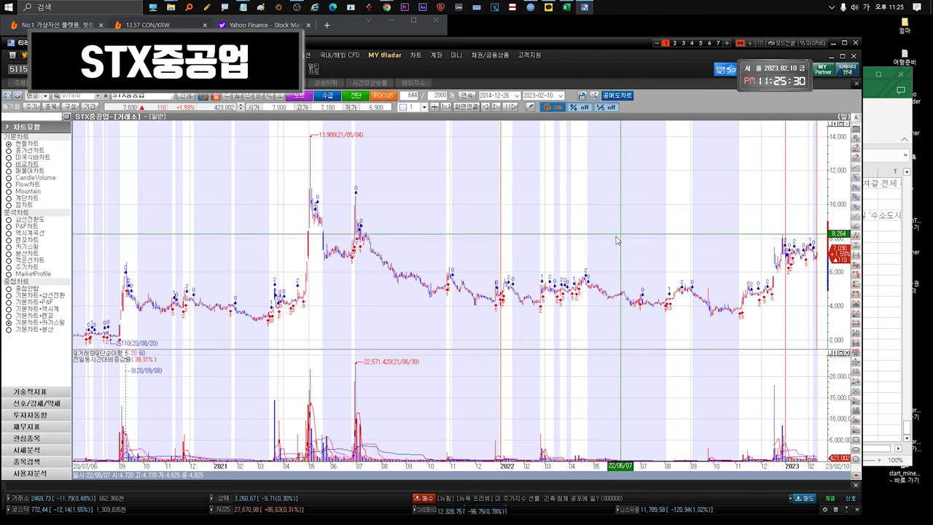
key(Down)
Step: Return to the stock workbook and reread the STX중공업 earnings-change notes in B422:B423, leaving their text as is
key(alt+Tab)
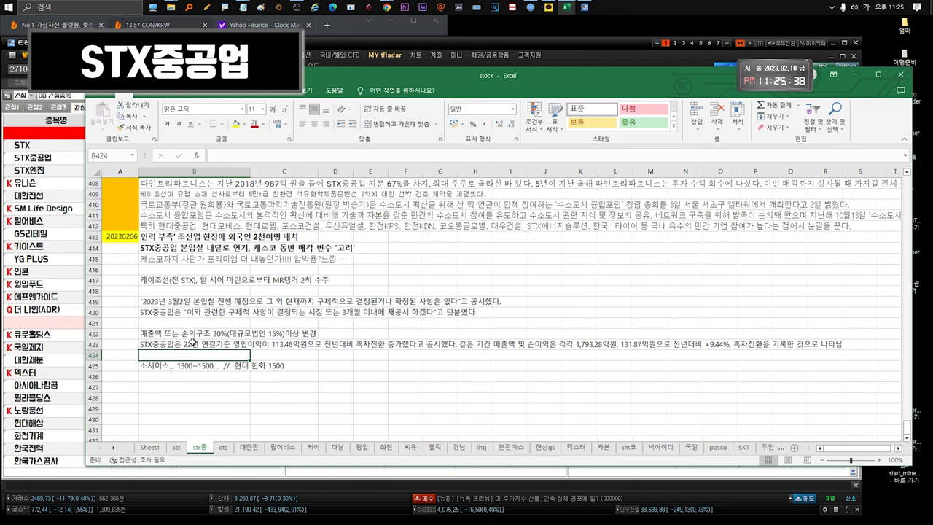
click(191, 342)
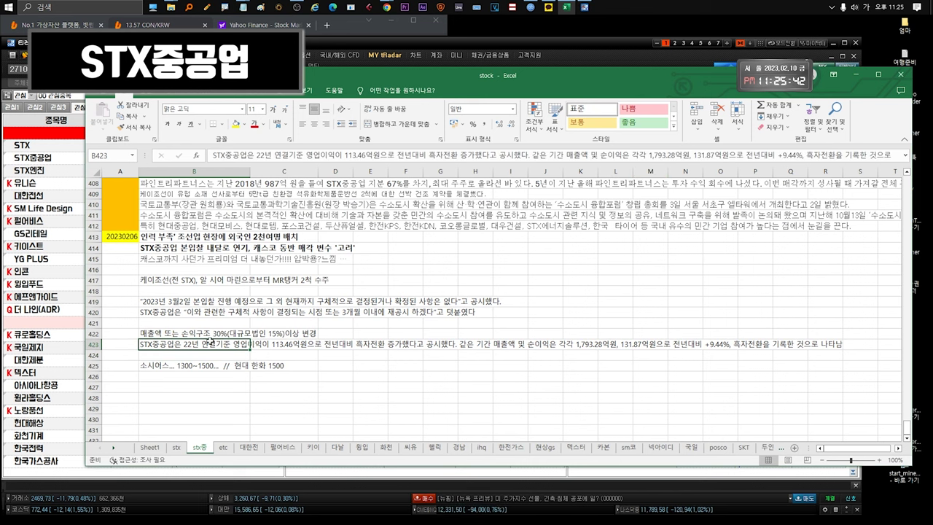
double_click(226, 333)
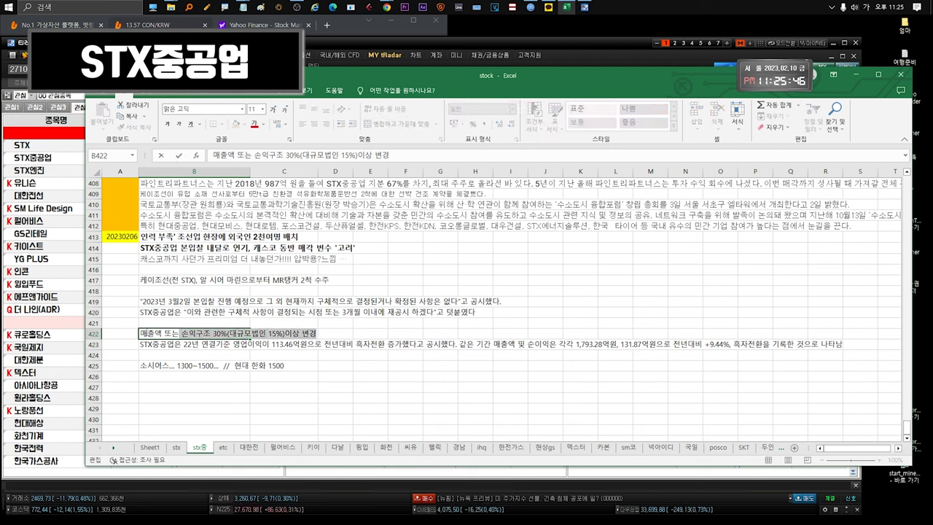
key(Escape)
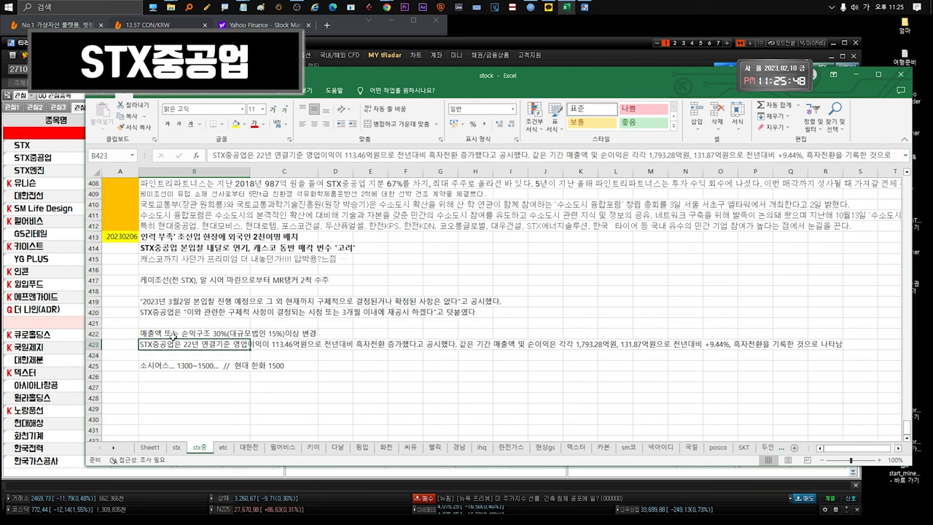
Step: Switch to the MY tRadar watchlist and examine the 유니슨 daily chart over its full history and the past year
click(40, 171)
click(59, 186)
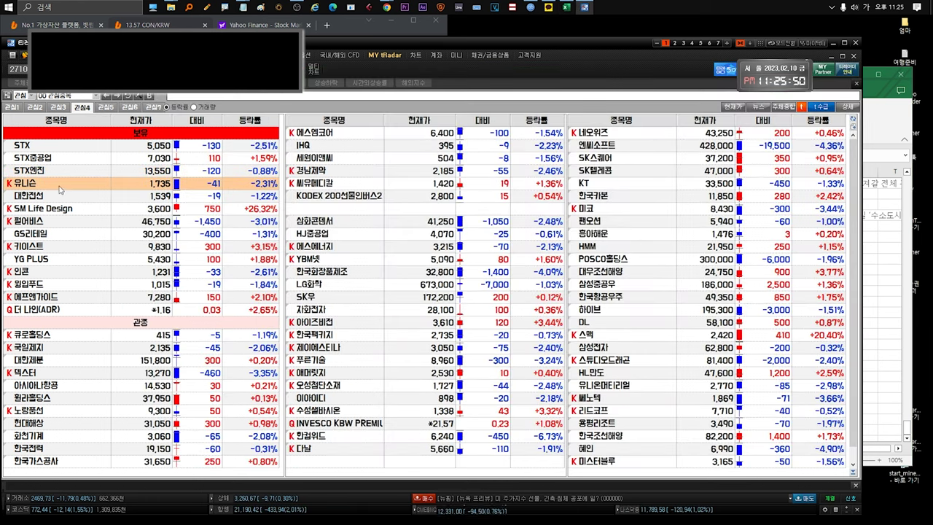
double_click(87, 188)
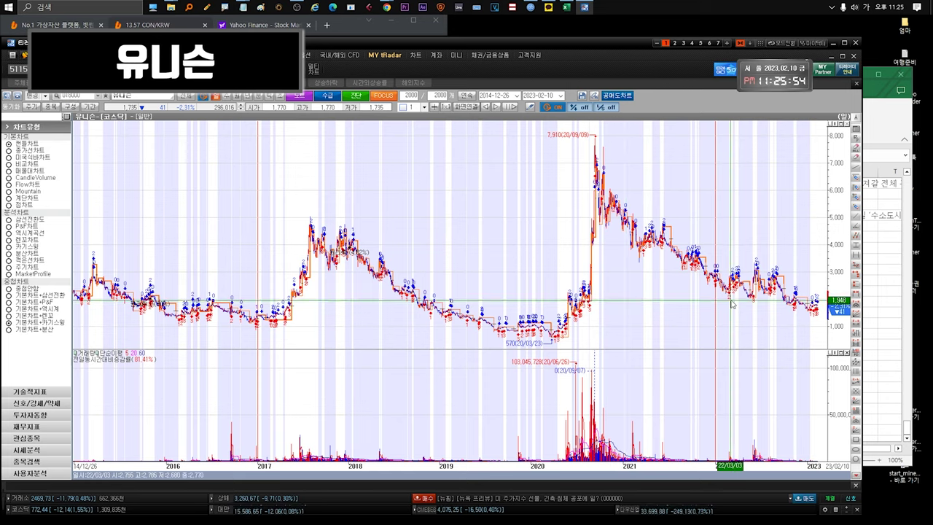
scroll(728, 312, up, 5)
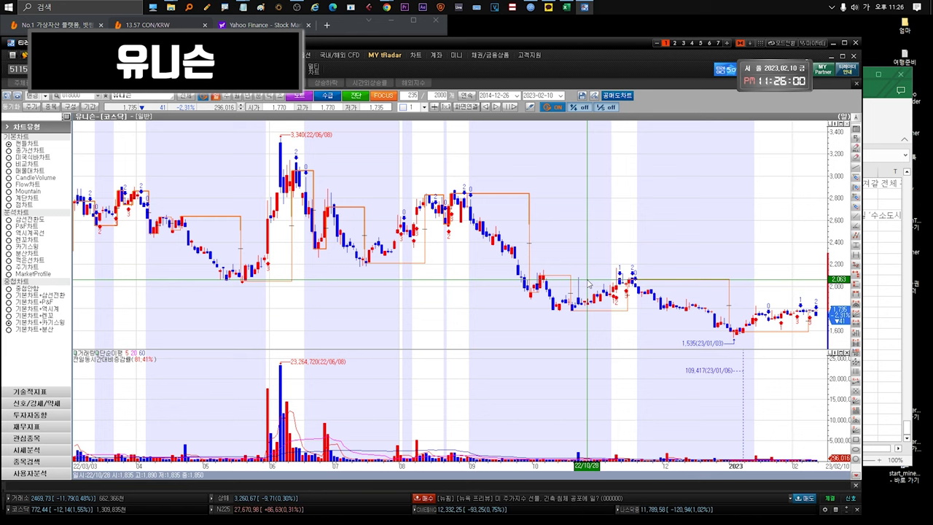
key(Escape)
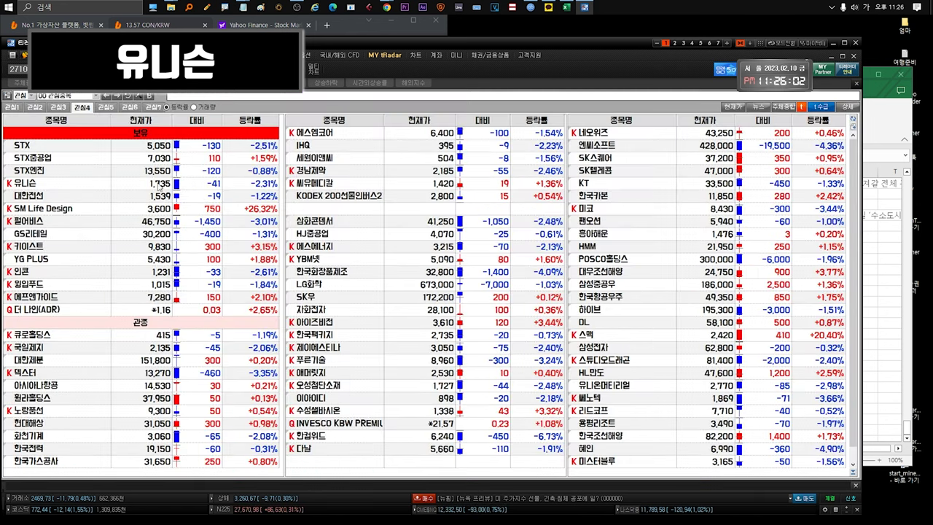
double_click(104, 186)
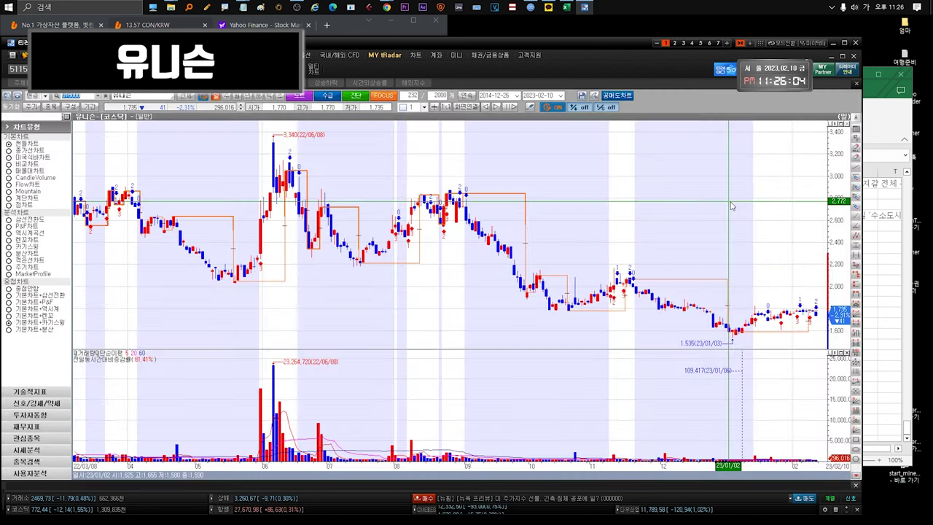
key(Escape)
key(Return)
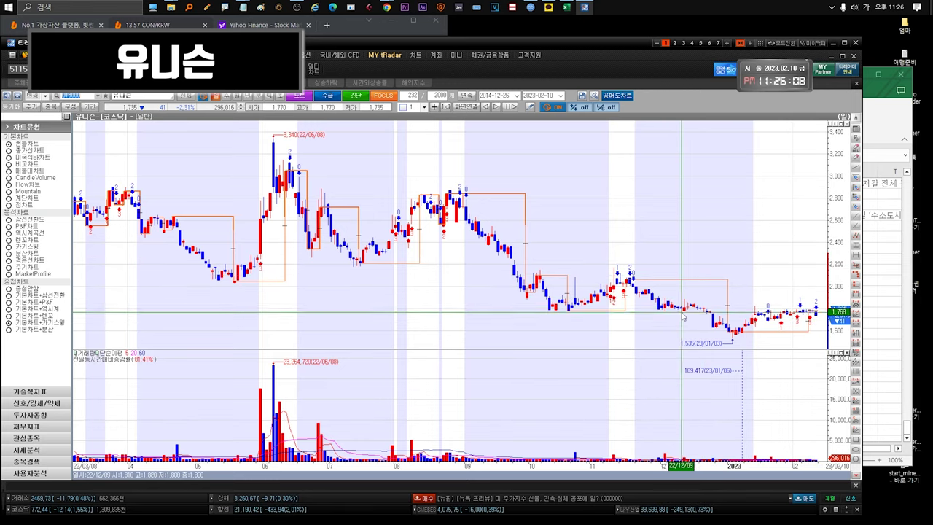
scroll(765, 306, down, 5)
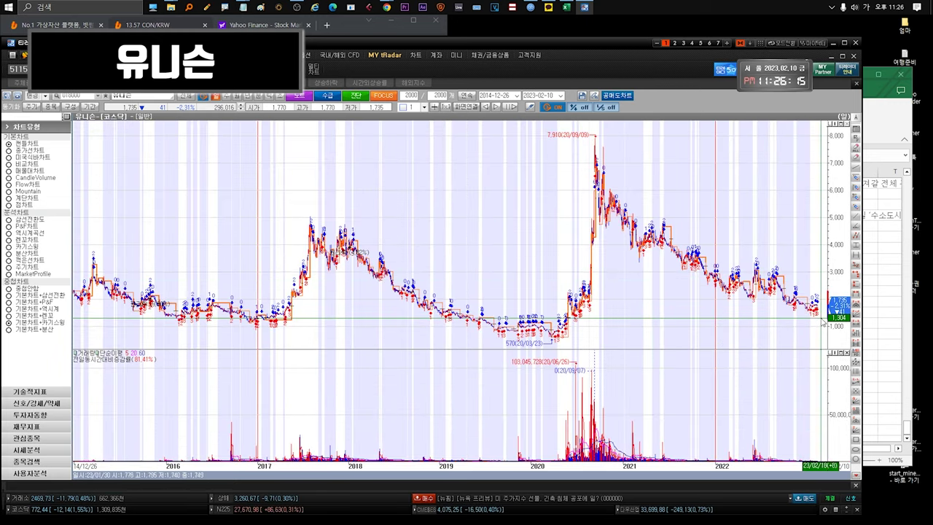
key(ctrl+Tab)
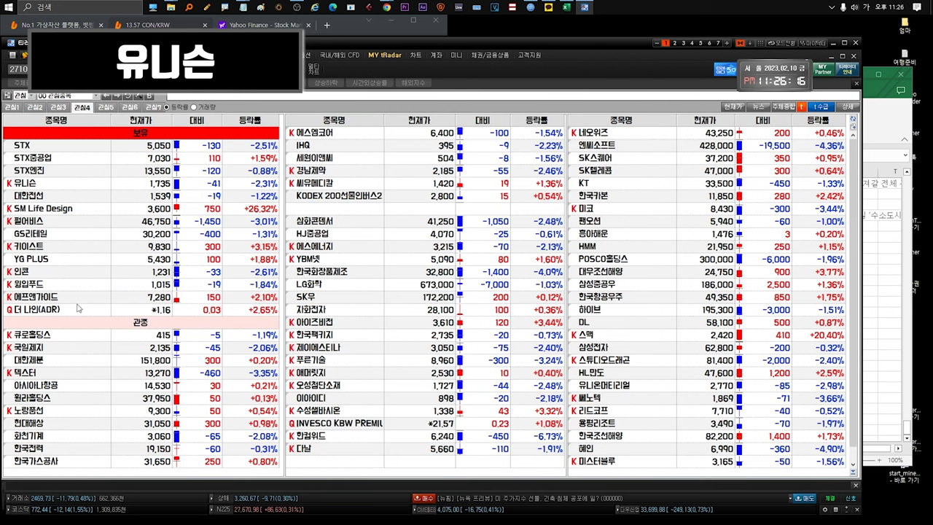
Step: Examine the 대한전선 daily chart and its recent price trend, and check its quote in the watchlist
click(51, 198)
key(ctrl+Tab)
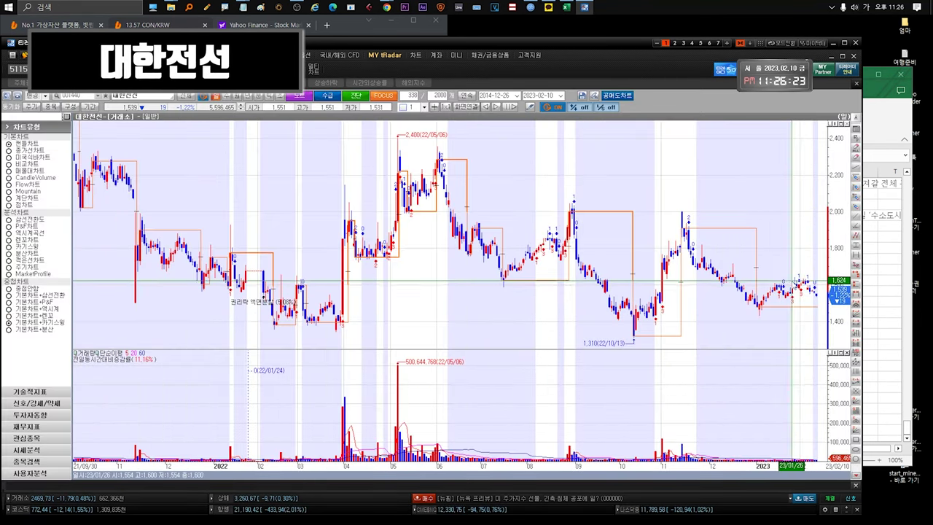
mouse_move(804, 283)
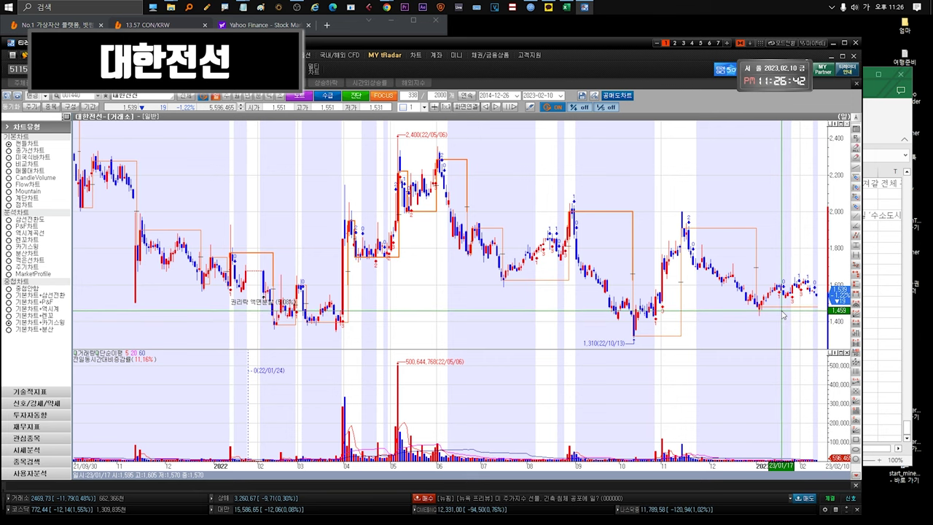
key(ctrl+Tab)
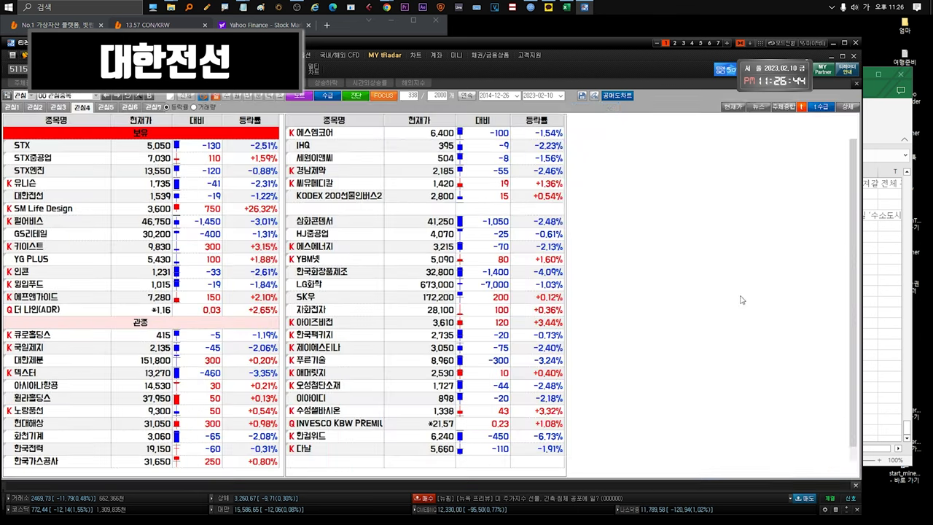
click(73, 197)
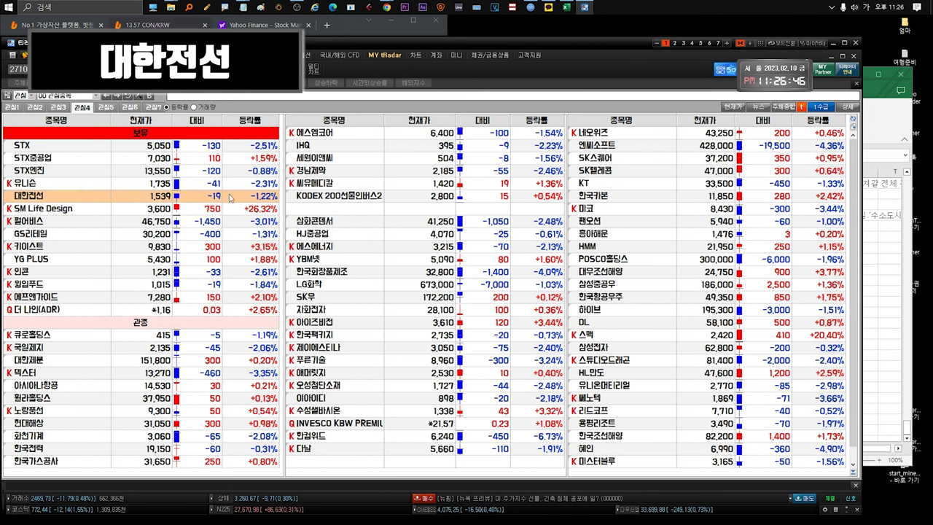
mouse_move(6, 195)
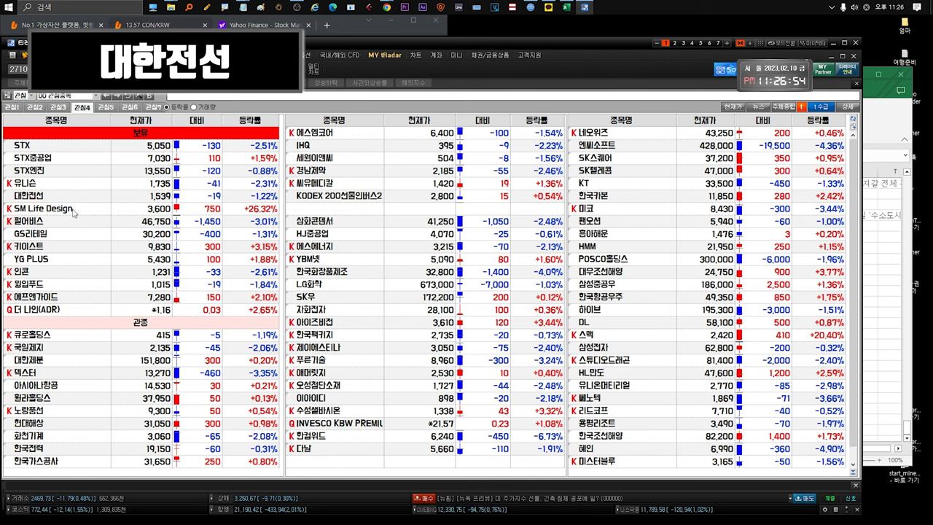
Step: Examine the SM Life Design price and volume chart up close for recent days and over its full history
click(73, 211)
double_click(72, 210)
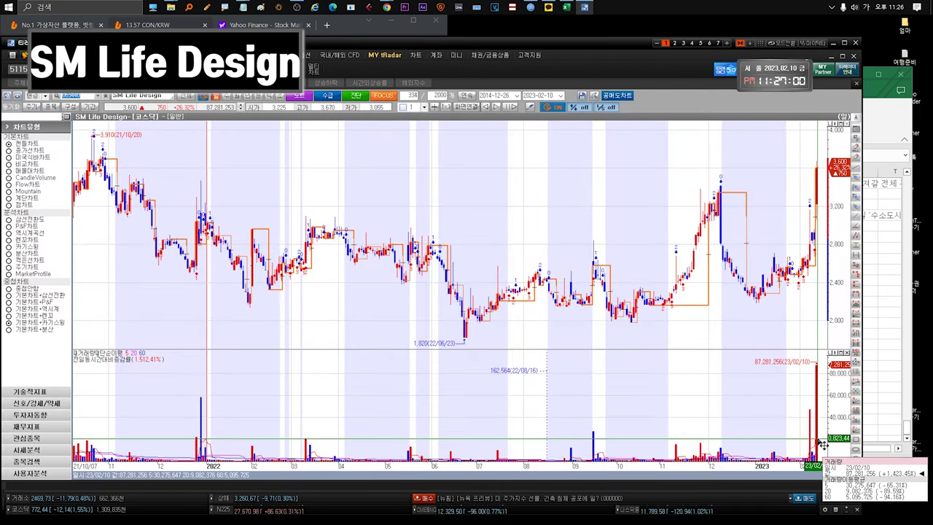
drag(745, 323, 875, 286)
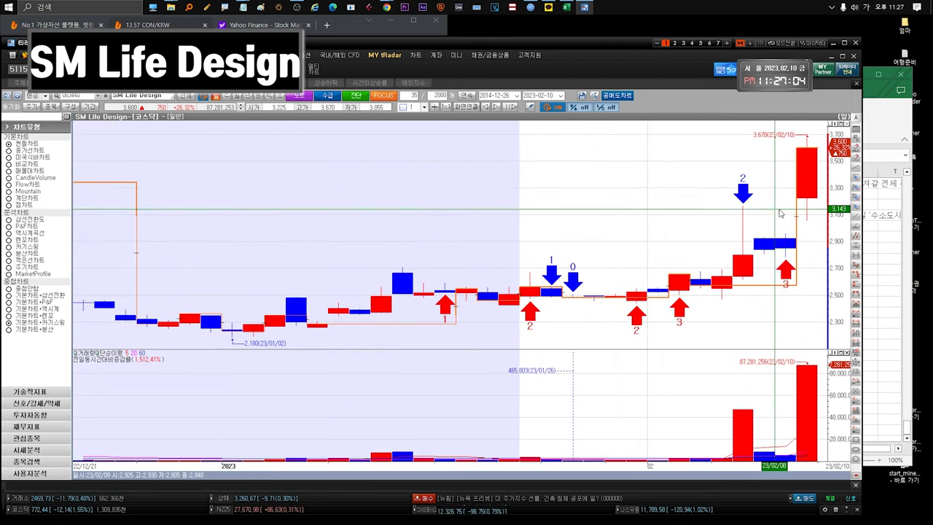
scroll(780, 212, down, 5)
scroll(802, 204, up, 3)
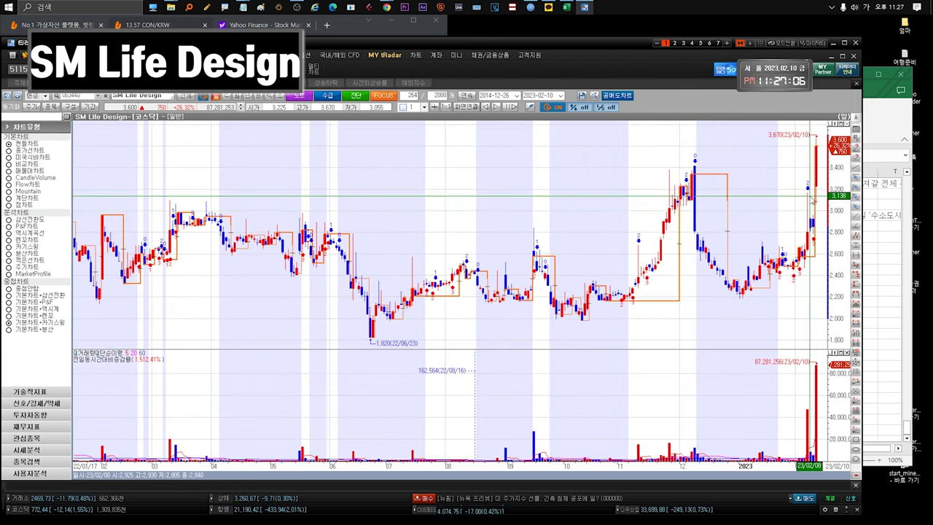
mouse_move(822, 153)
scroll(816, 156, down, 5)
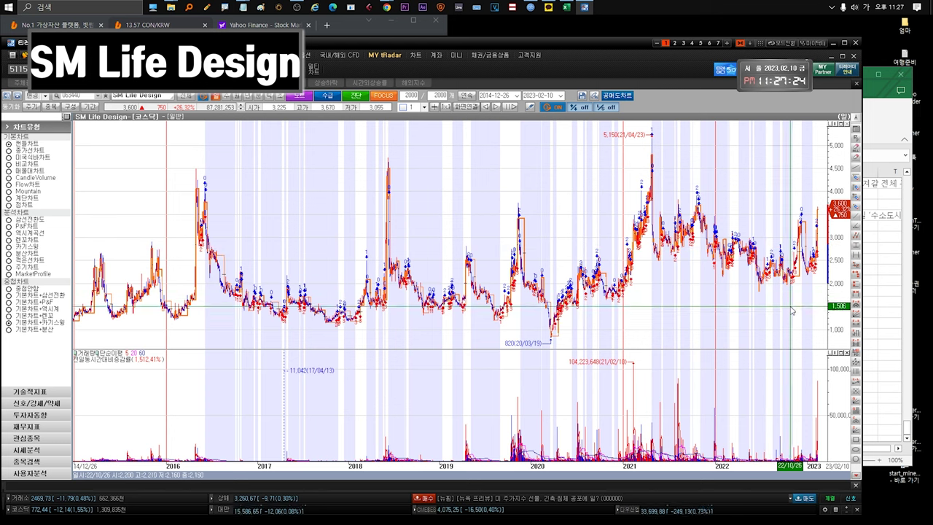
scroll(811, 241, up, 5)
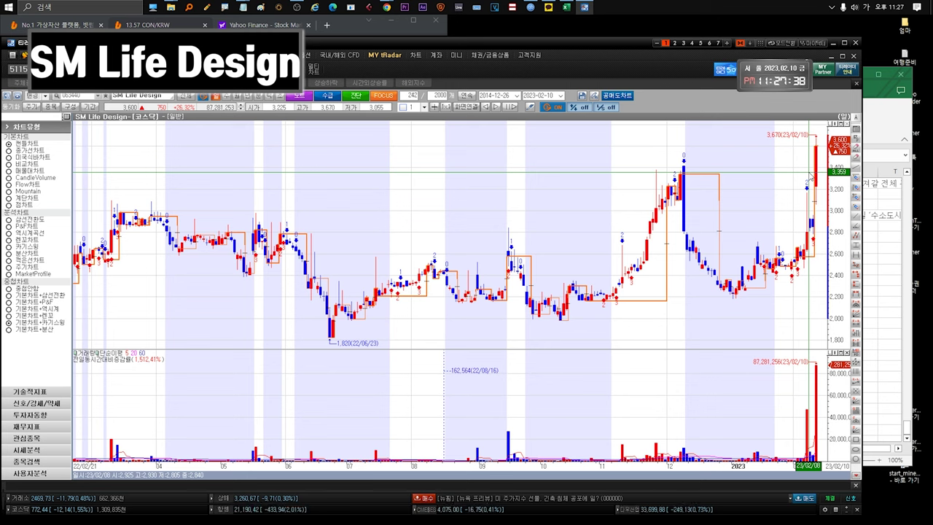
scroll(794, 182, down, 10)
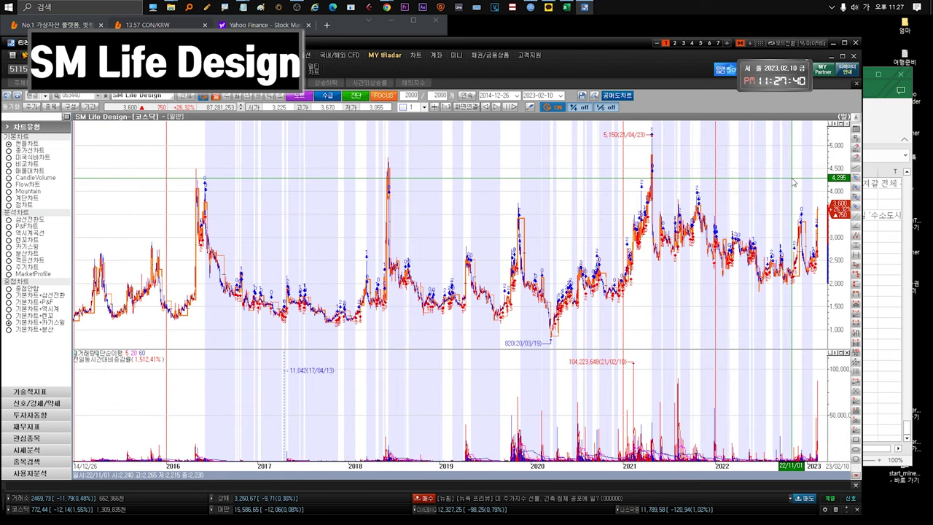
key(ctrl+Tab)
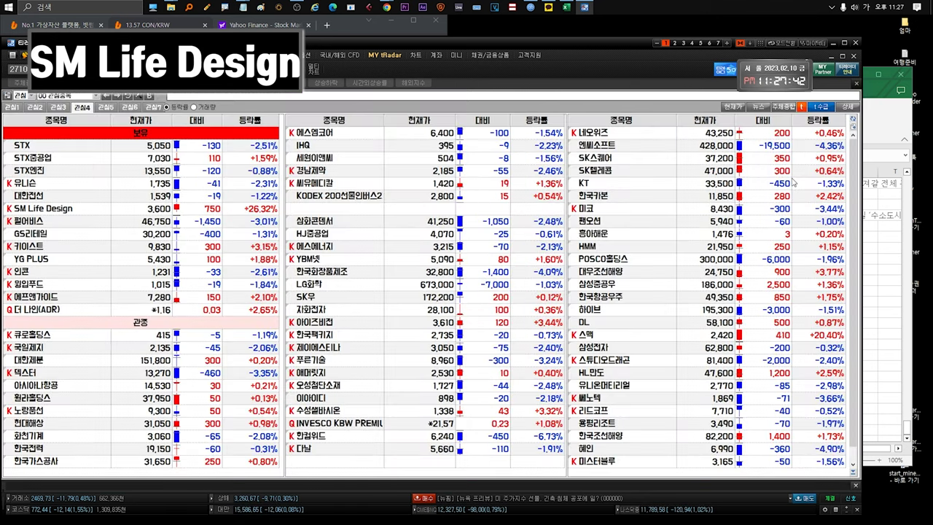
Step: Compare the YG PLUS and SM Life Design quotes, and read the SM affiliates' price surge note on the workbook's etc sheet
click(112, 258)
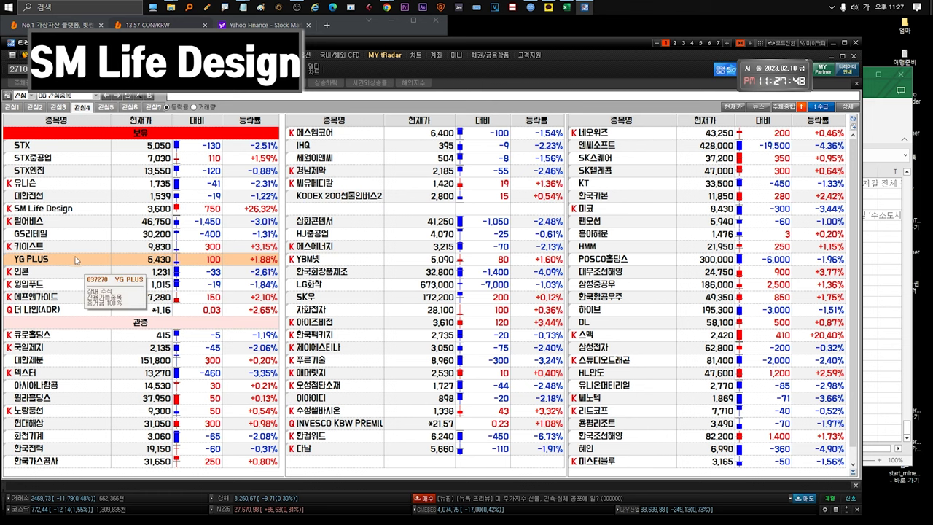
click(79, 210)
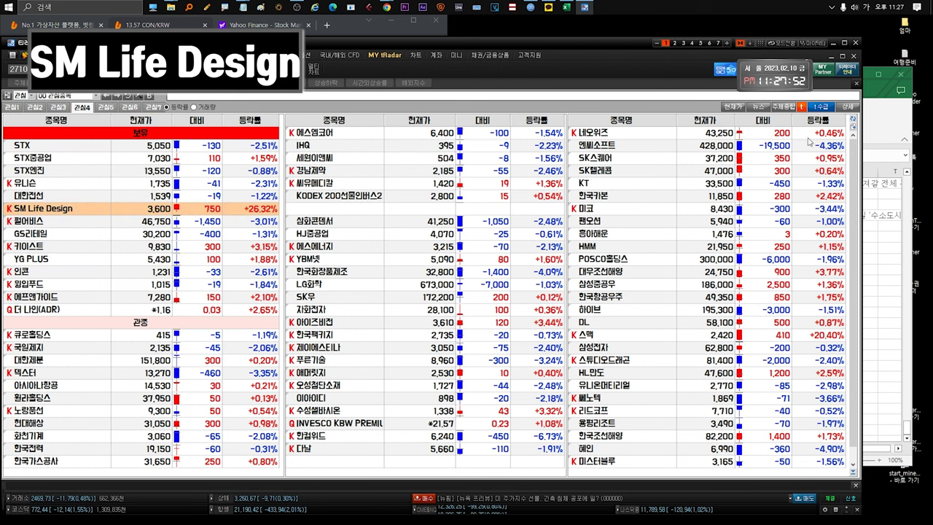
click(877, 121)
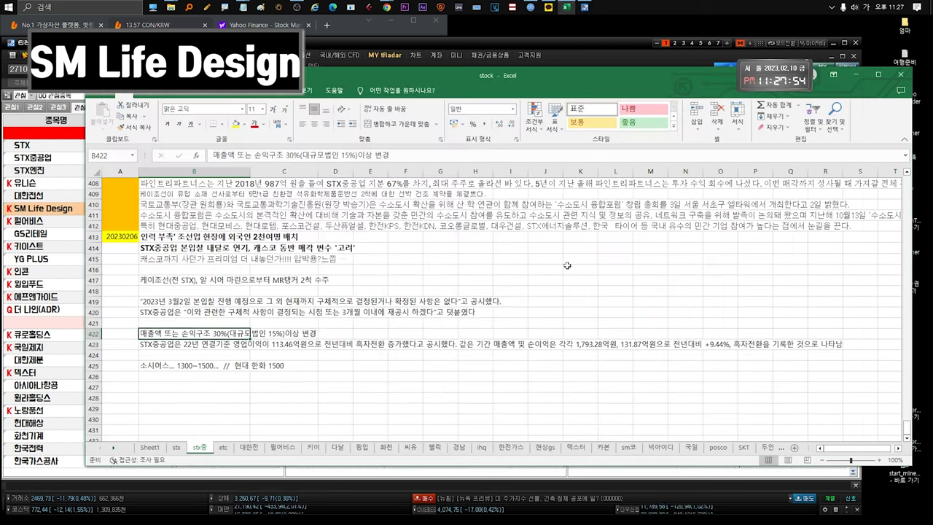
scroll(225, 417, down, 3)
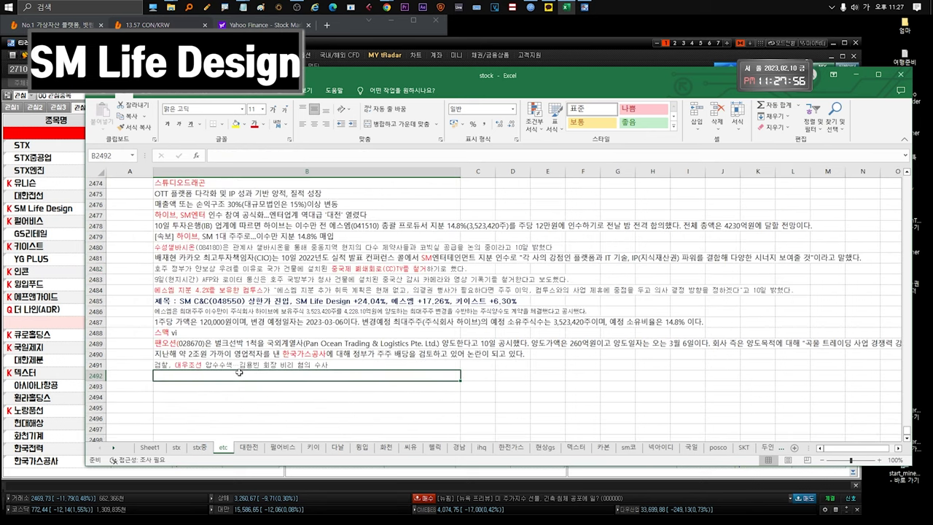
click(240, 300)
Step: Return to the MY tRadar watchlist and check the YG PLUS and SM Life Design quotes again
click(53, 258)
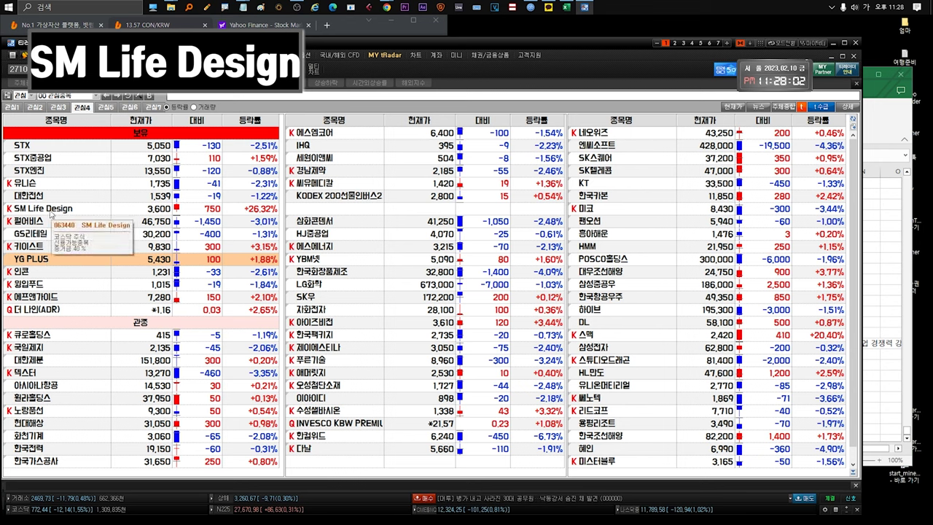
click(50, 211)
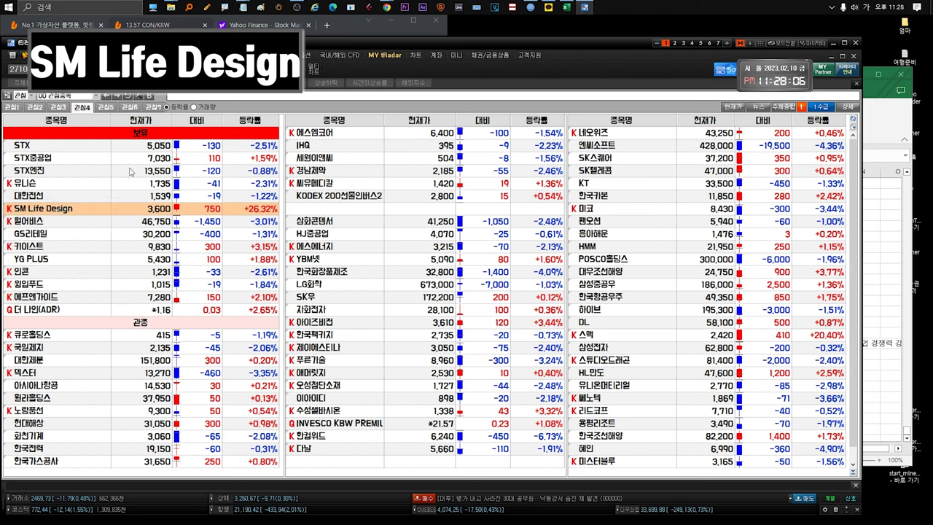
click(82, 210)
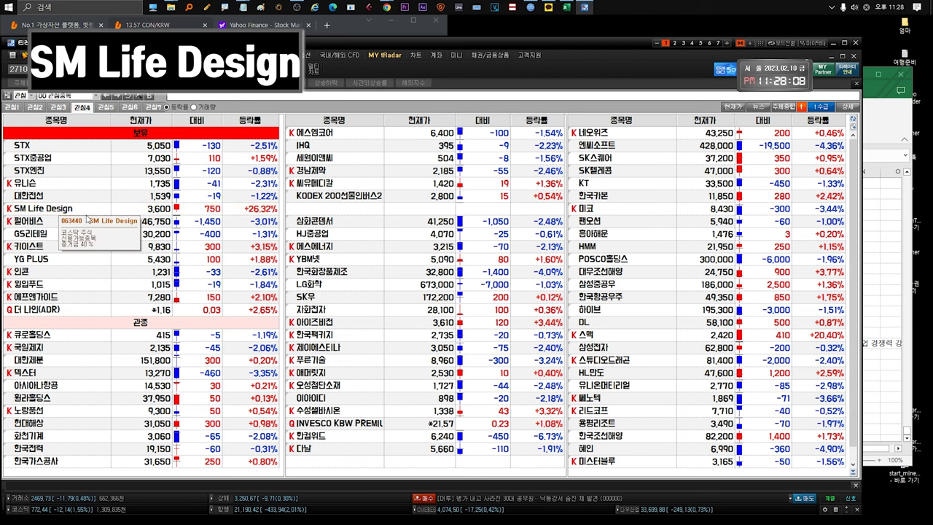
Step: Compare the YG PLUS and SM Life Design prices and daily changes side by side in the watchlist's held stocks
click(47, 263)
click(71, 211)
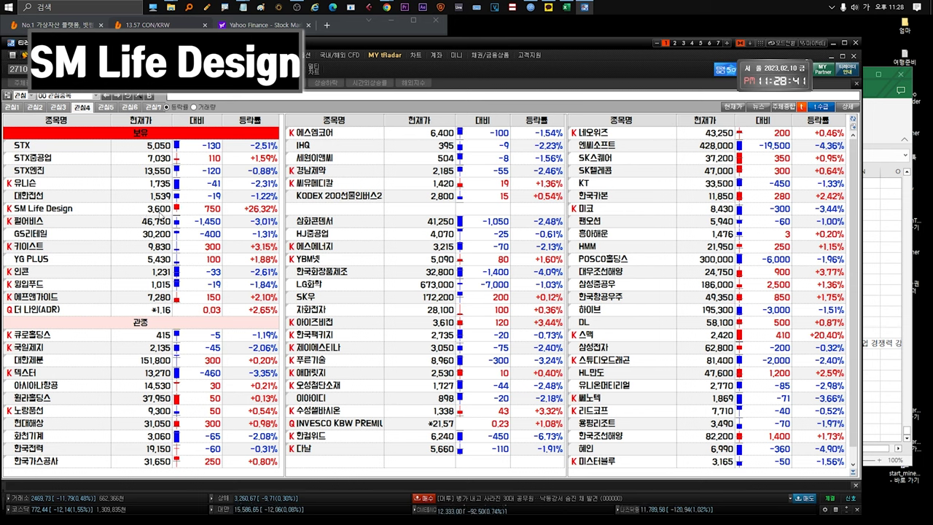
click(98, 211)
click(67, 260)
click(70, 212)
click(67, 260)
click(74, 212)
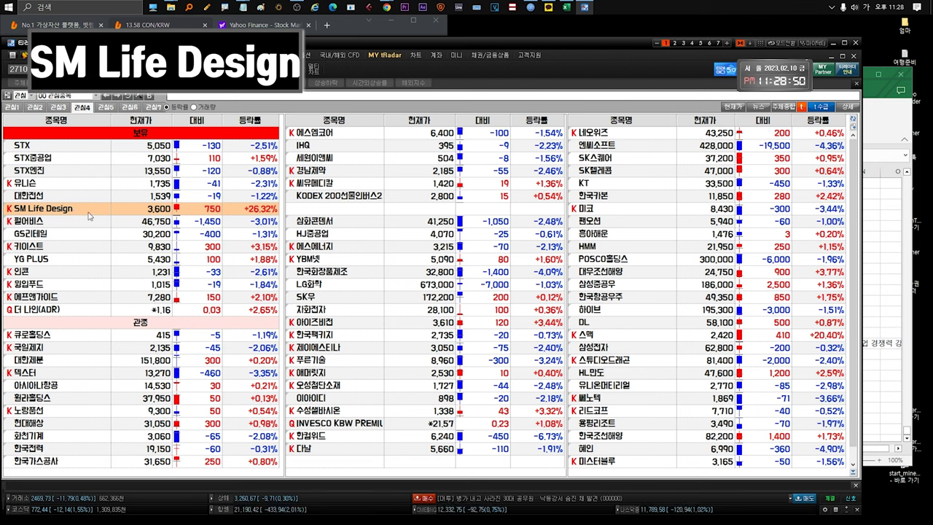
click(93, 260)
click(86, 211)
click(74, 259)
click(86, 211)
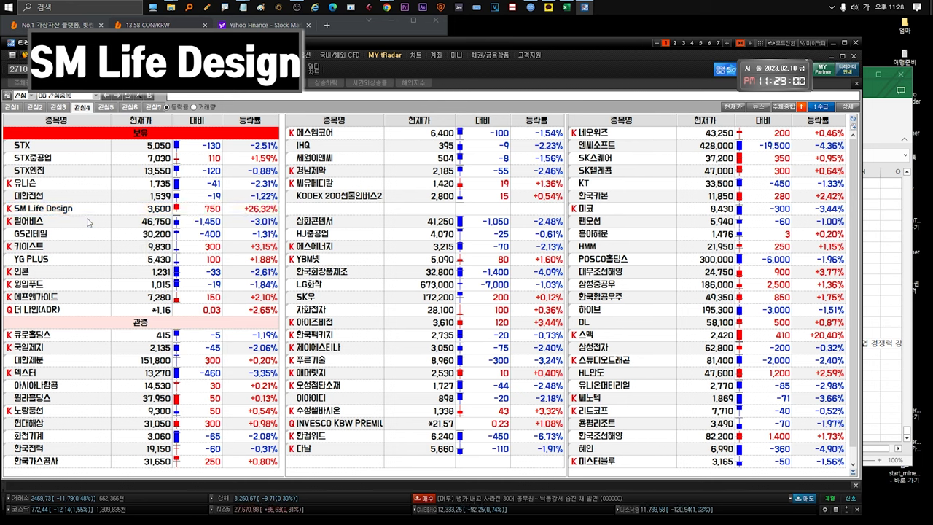
Step: Examine the full-history SM Life Design daily chart, including the price data around October 2020, and return to the watchlist
click(95, 211)
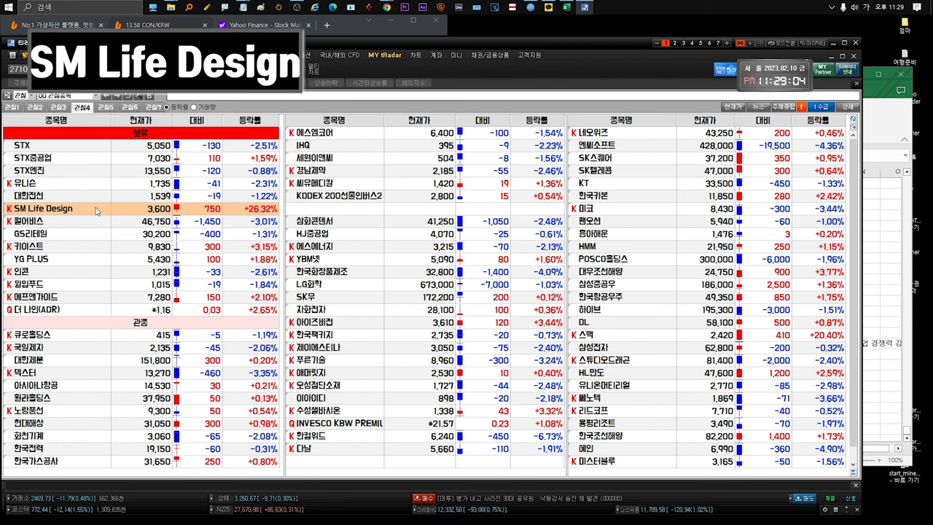
double_click(96, 210)
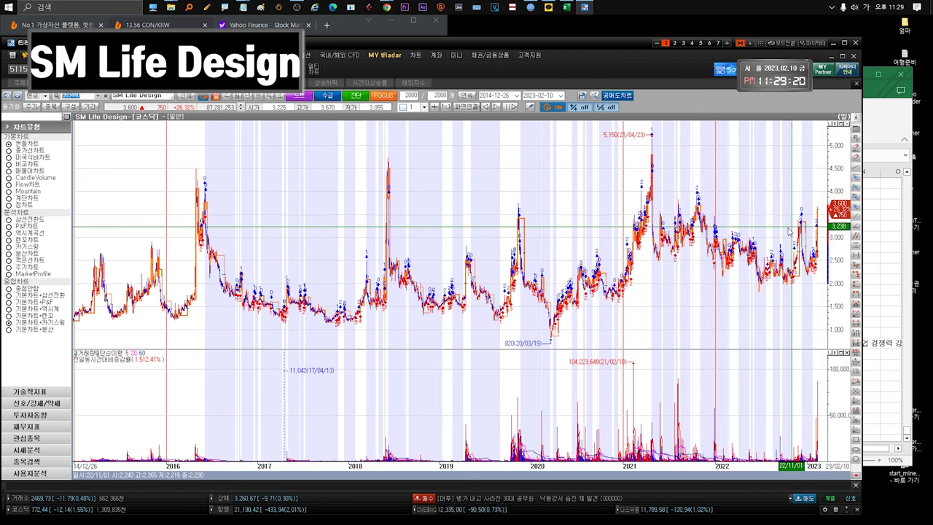
mouse_move(605, 292)
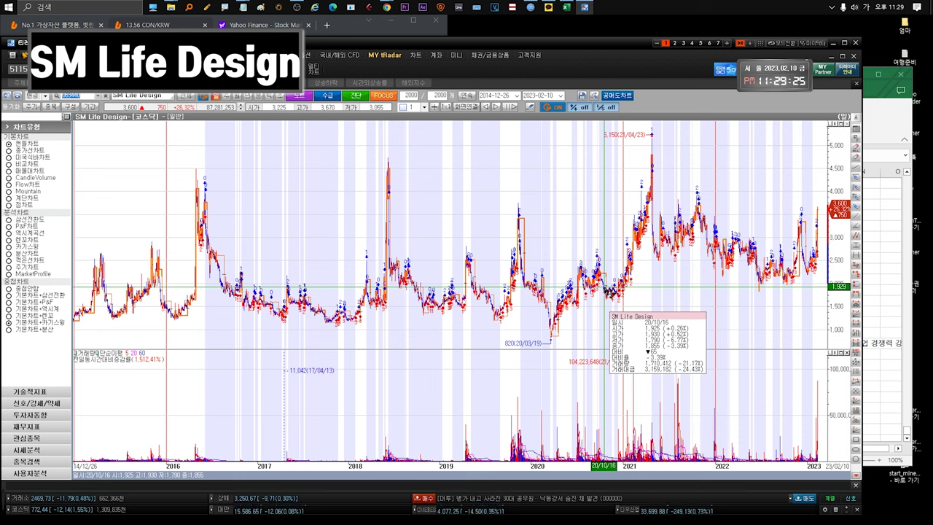
key(ctrl+Tab)
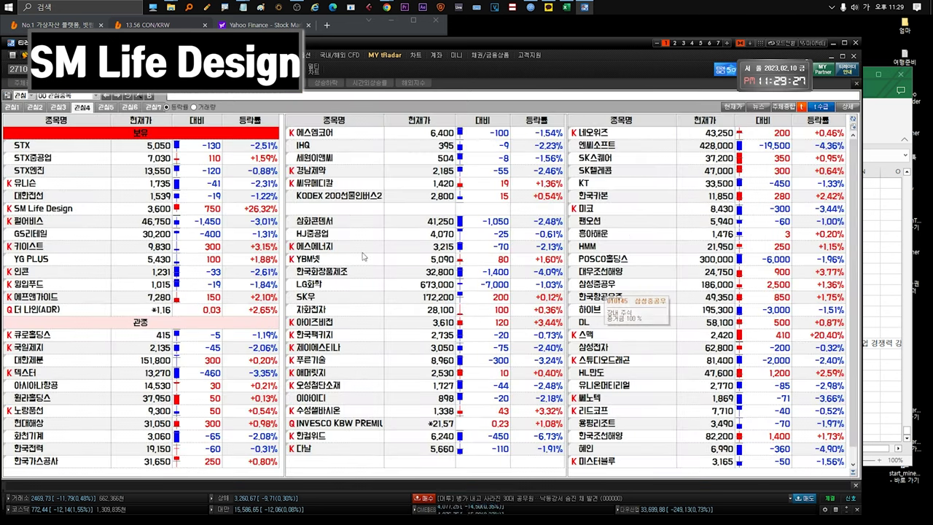